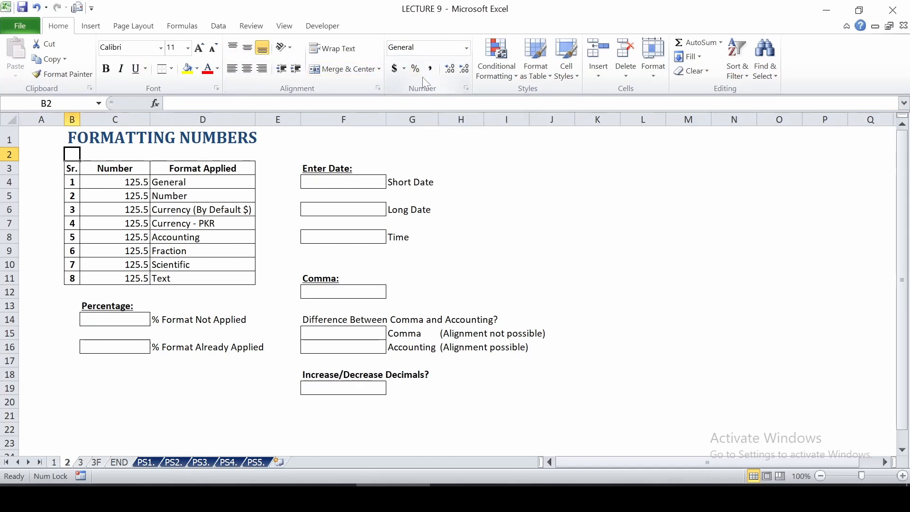
Step: Examine the available number formats and the sample values in the Number column, including how cell C4 previews in each format
click(467, 48)
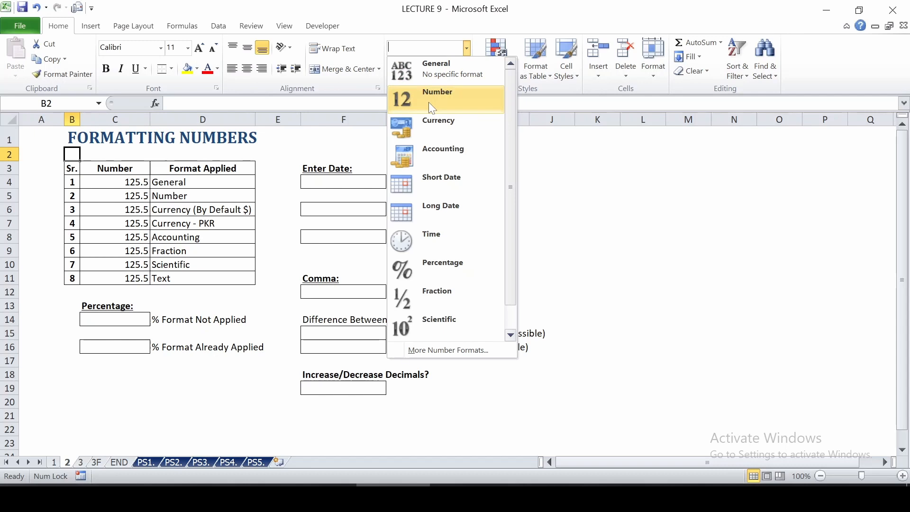
click(468, 49)
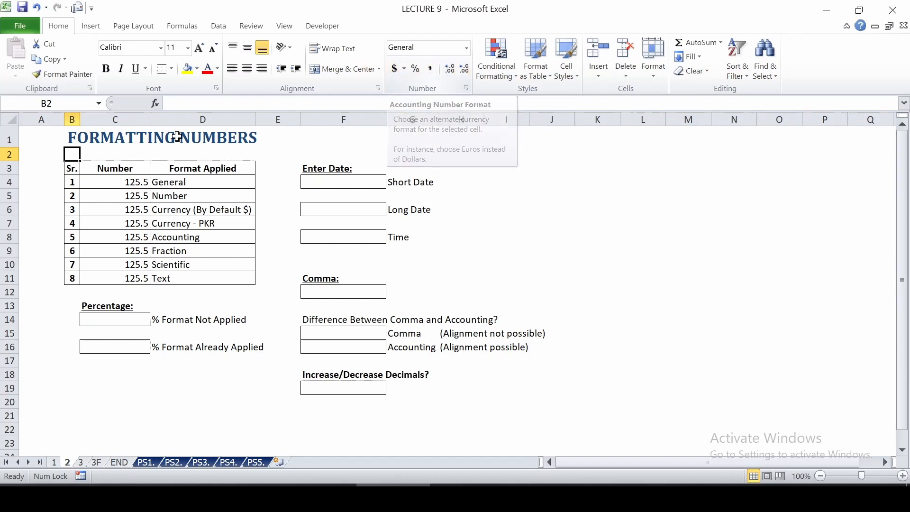
click(126, 182)
drag(127, 182, 123, 275)
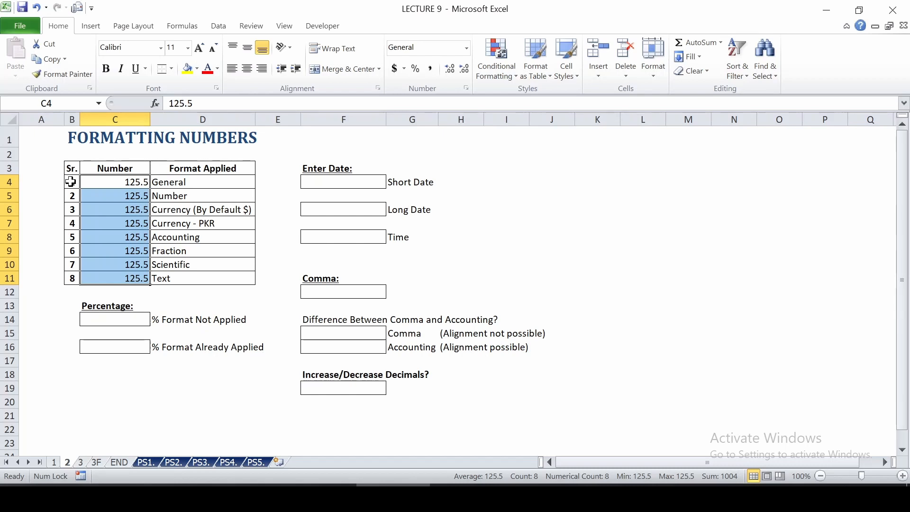
click(175, 185)
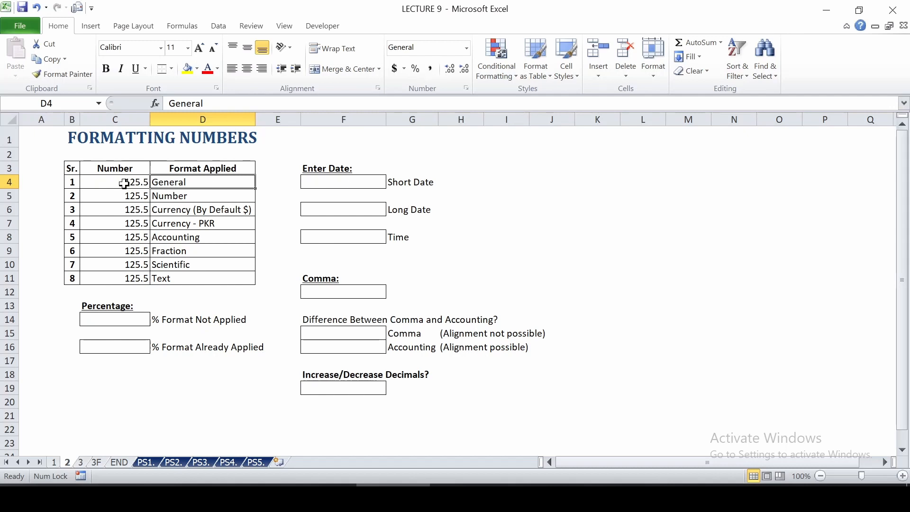
drag(121, 182, 119, 276)
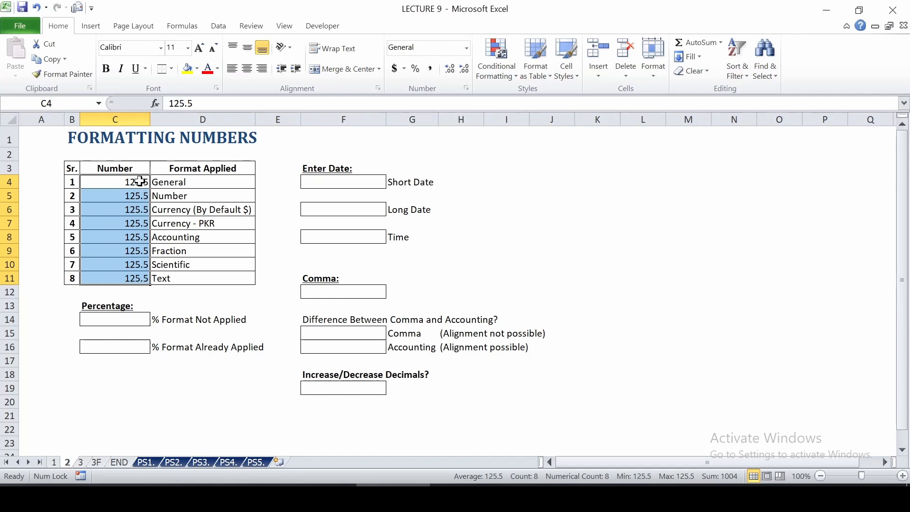
click(208, 181)
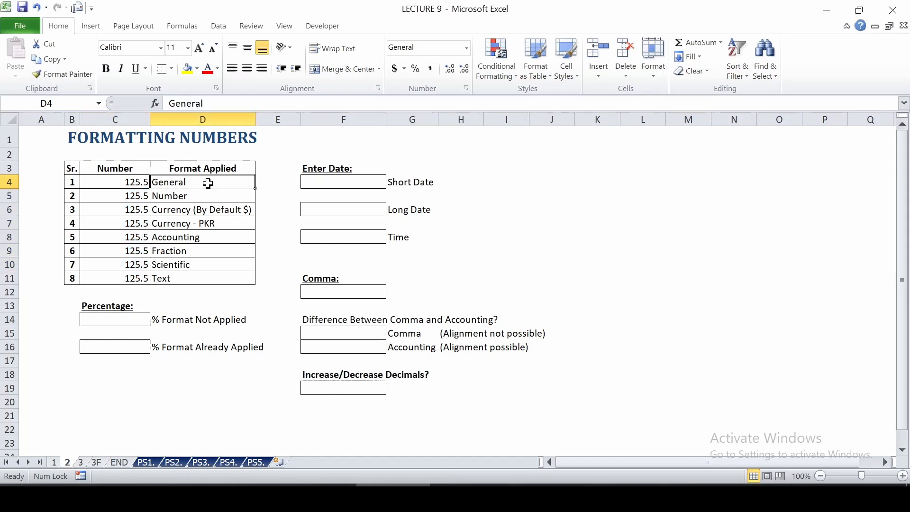
click(138, 184)
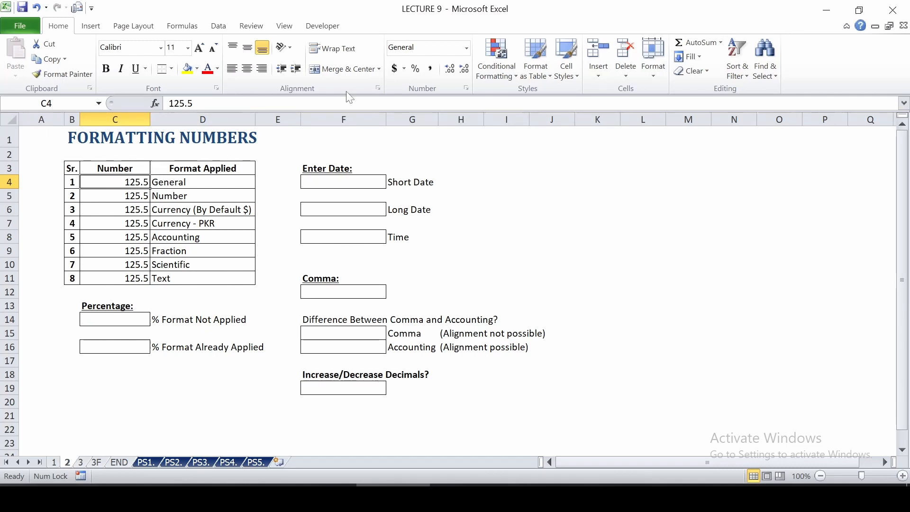
click(467, 49)
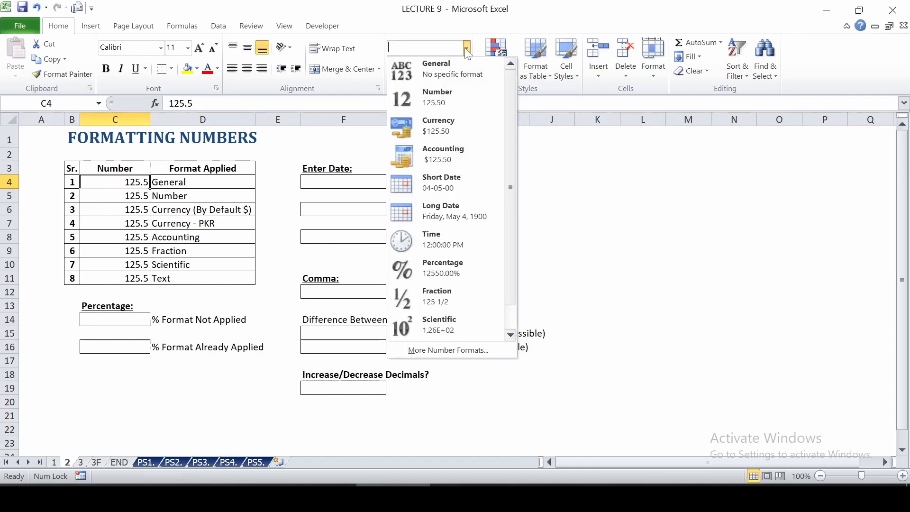
click(467, 49)
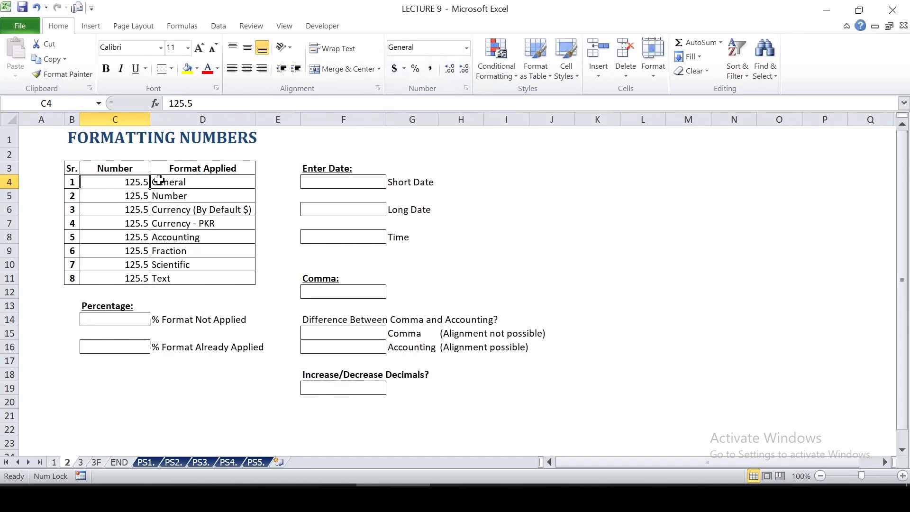
Step: Apply the Number format to cell C5 and the default Currency format to cell C6
click(115, 197)
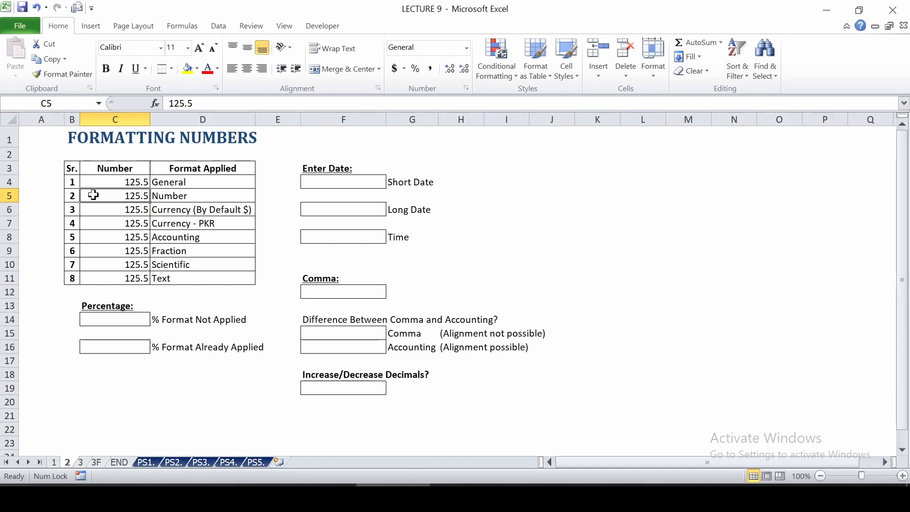
click(467, 47)
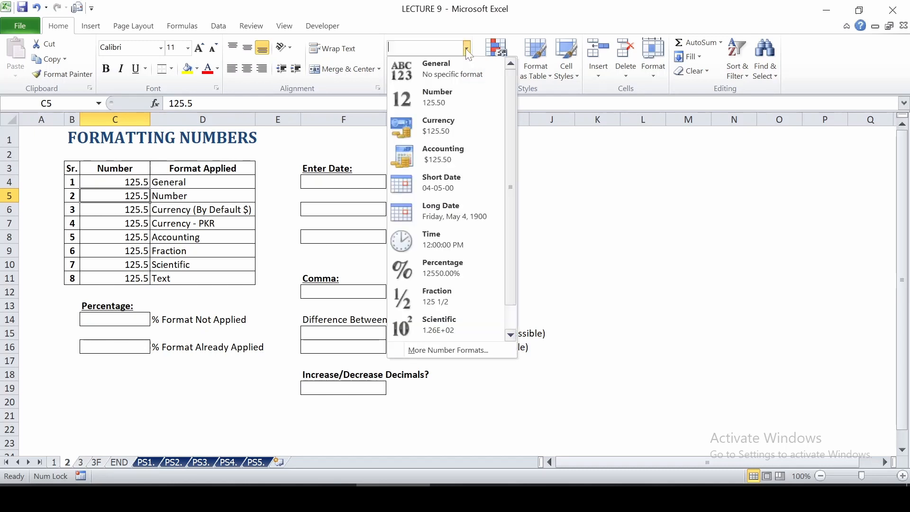
click(451, 96)
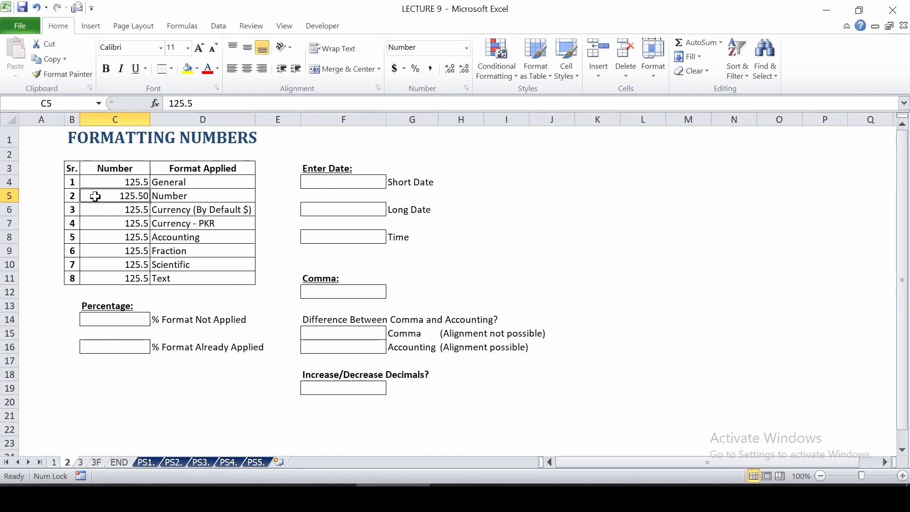
click(135, 210)
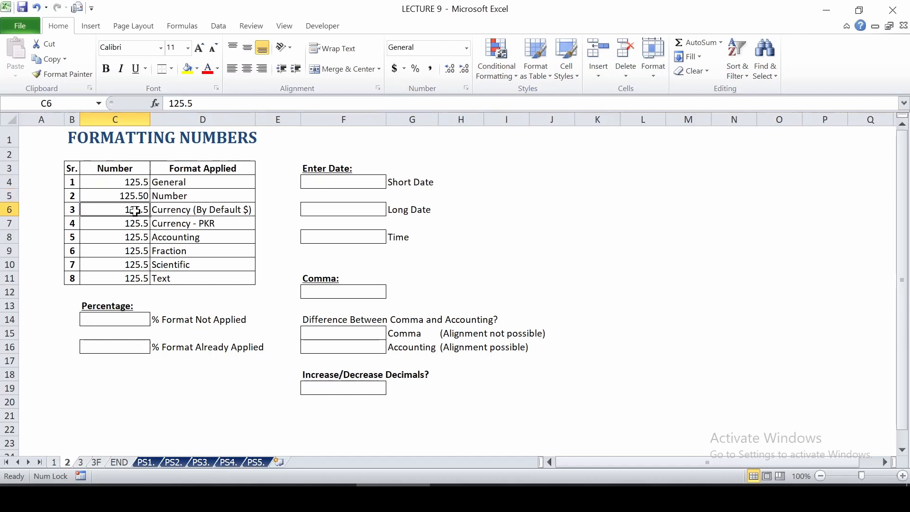
click(466, 48)
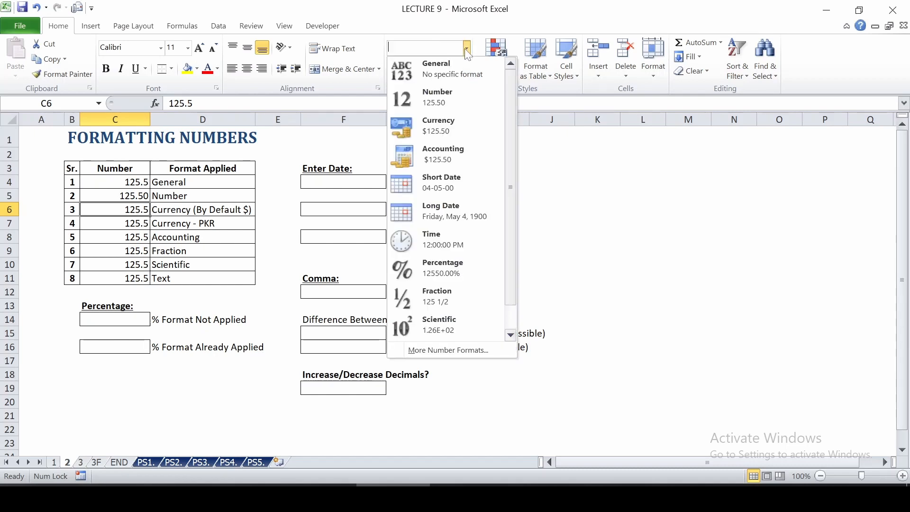
click(441, 127)
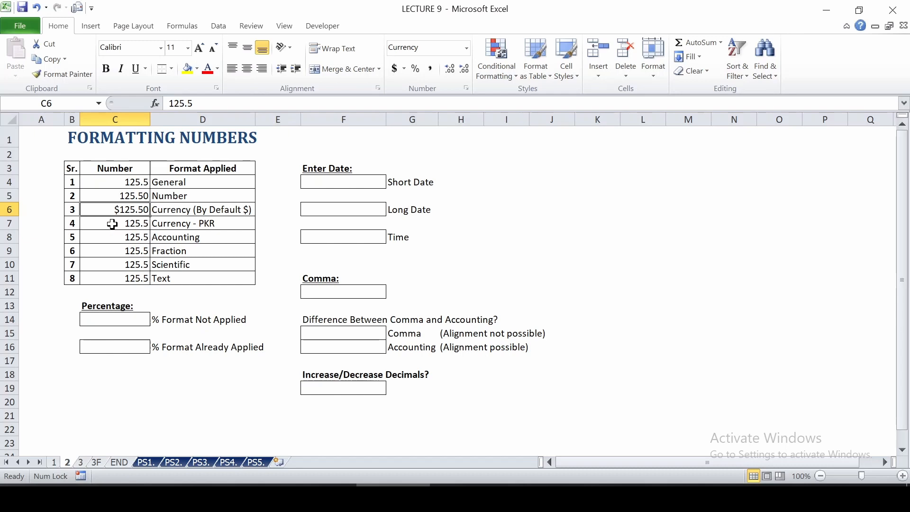
Step: Format cell C7 as Currency with the PKR symbol instead of the default dollar sign
click(112, 225)
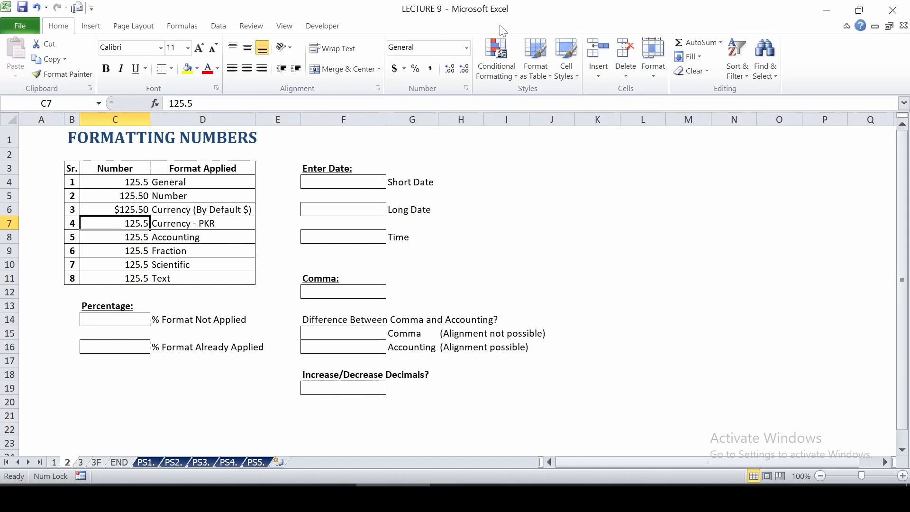
click(467, 47)
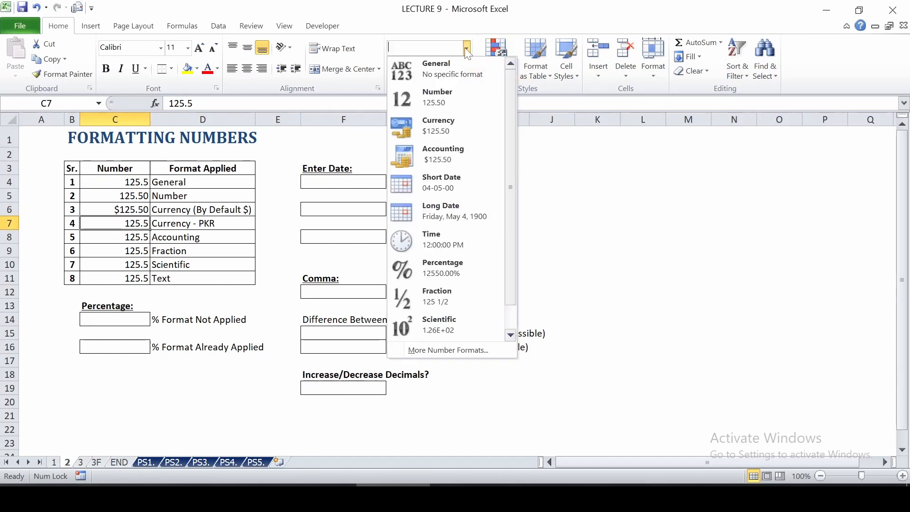
click(436, 125)
right_click(139, 227)
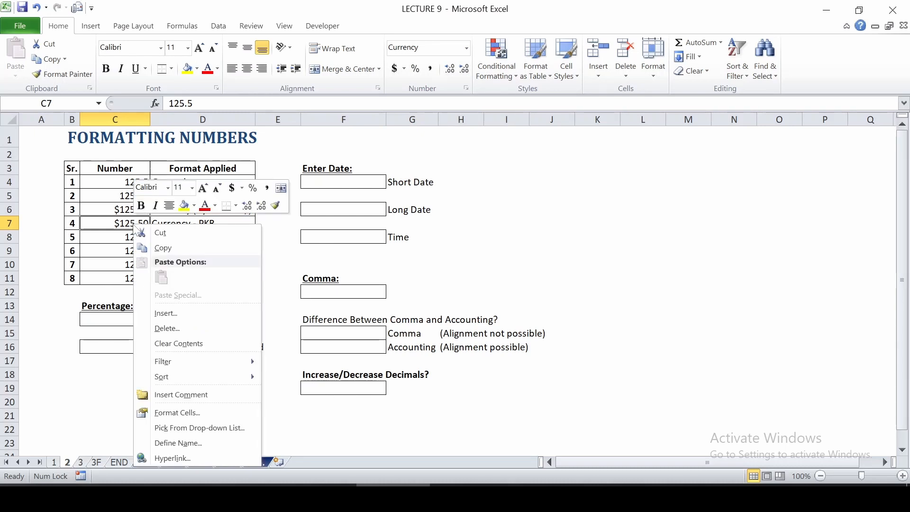
click(167, 413)
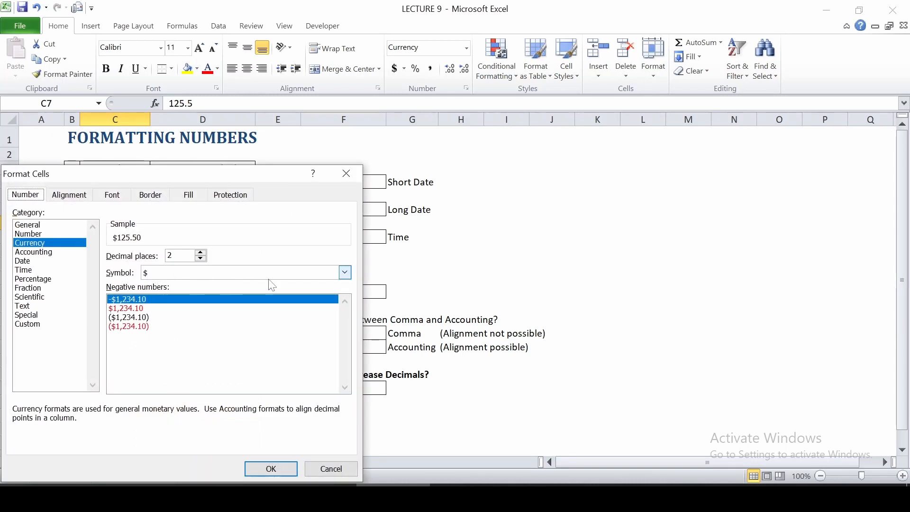
click(335, 278)
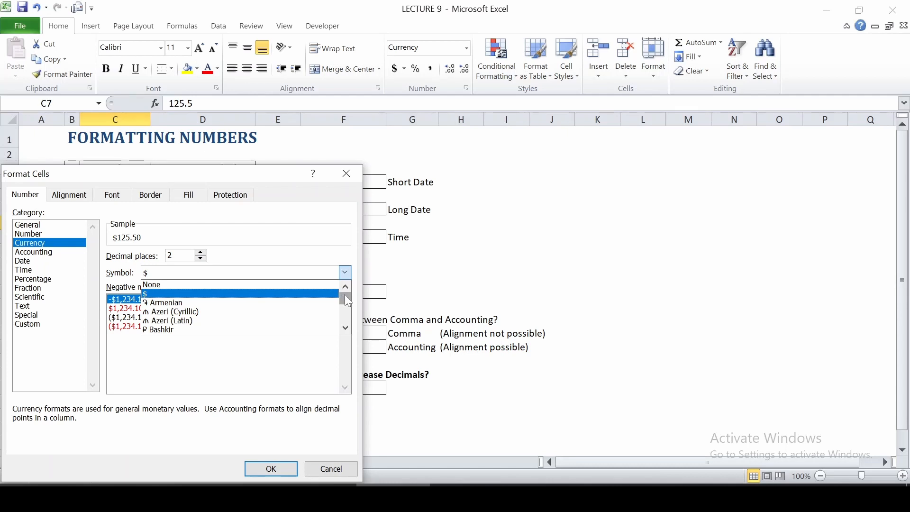
drag(348, 304, 349, 311)
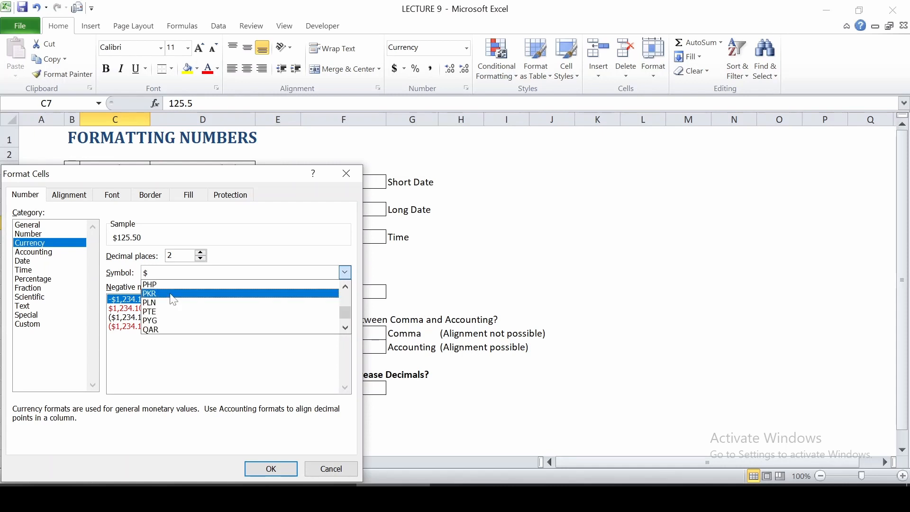
click(171, 294)
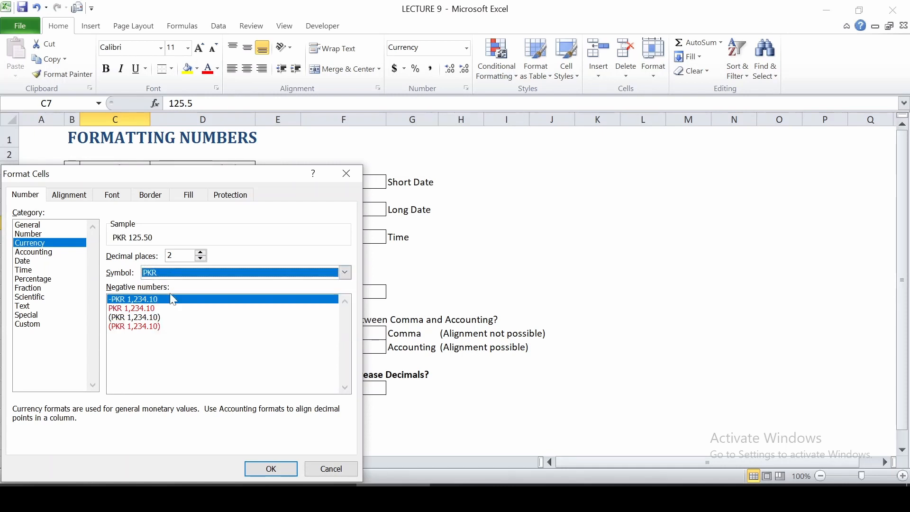
click(270, 468)
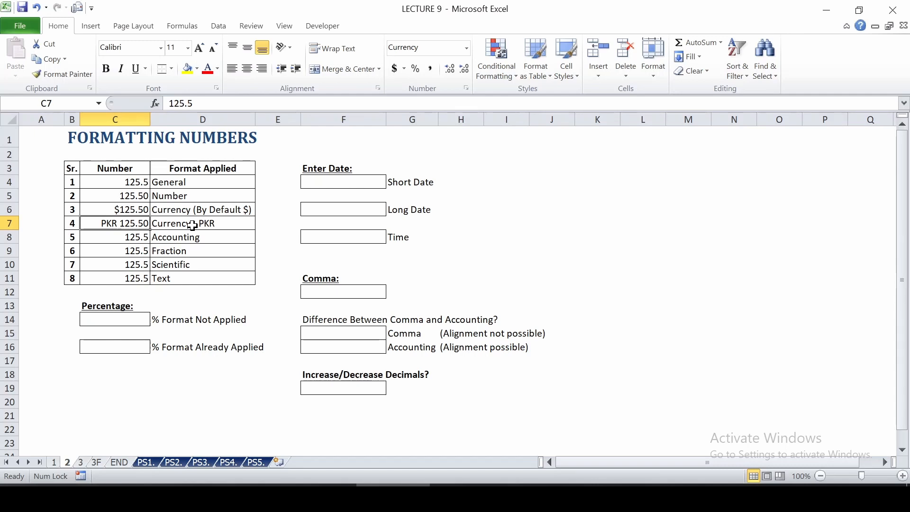
Step: Apply the Accounting format to cell C8 and the Fraction format to cell C9
click(130, 238)
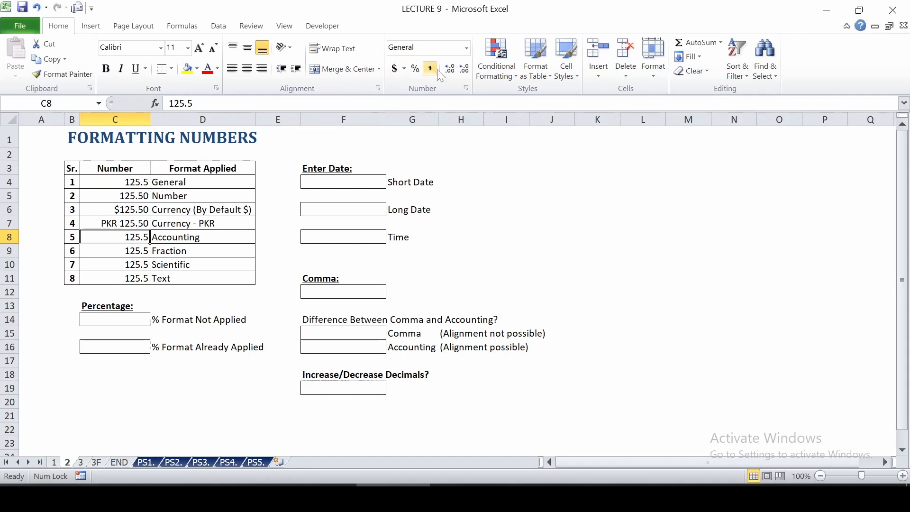
click(466, 48)
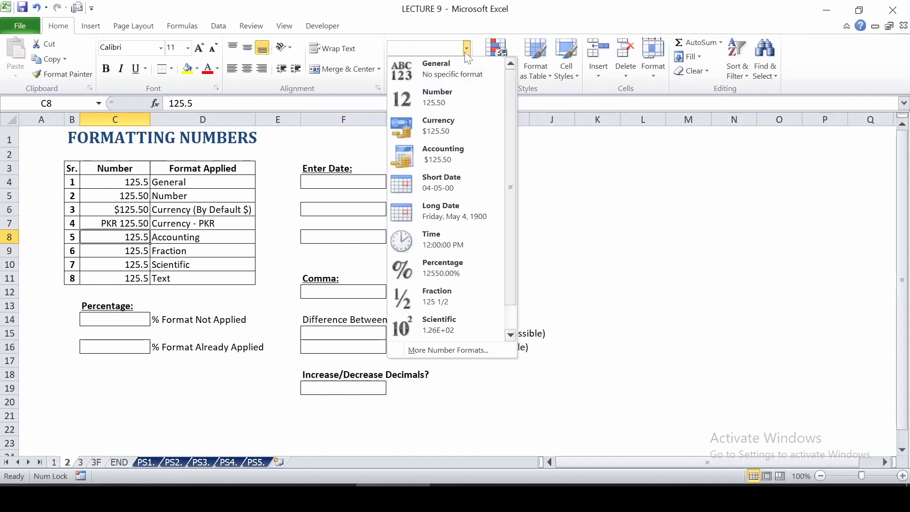
click(434, 153)
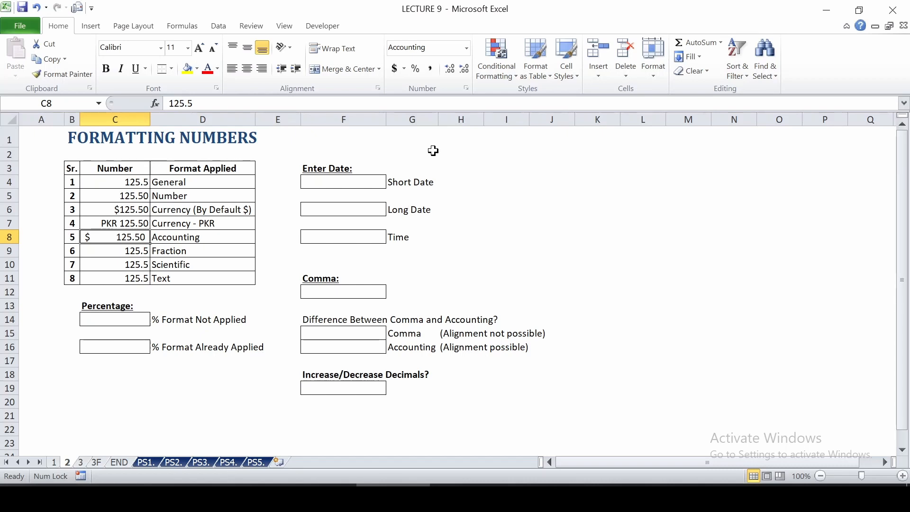
click(115, 252)
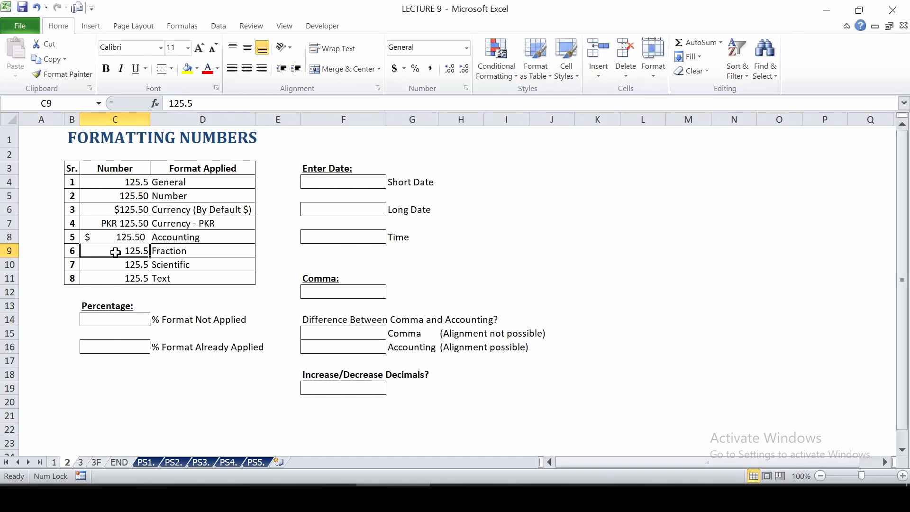
click(467, 48)
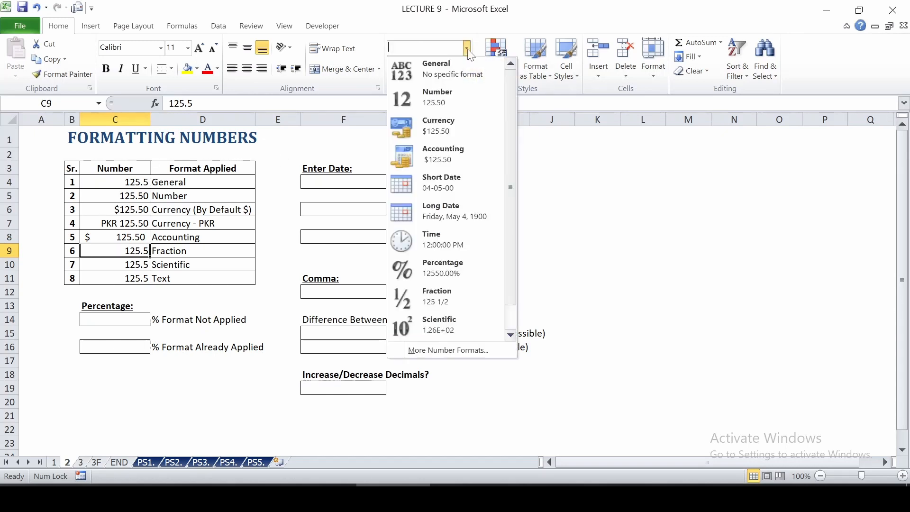
click(437, 291)
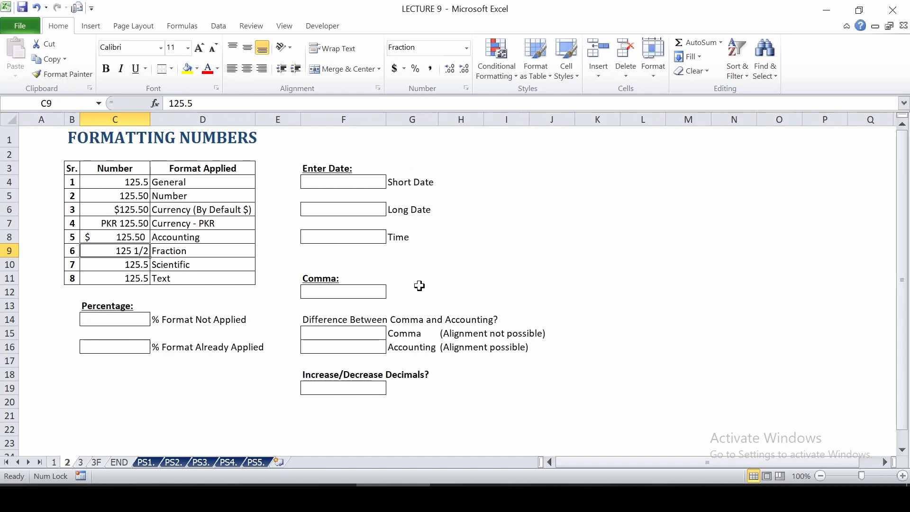
Step: Apply the Scientific format to the number in cell C10
click(118, 266)
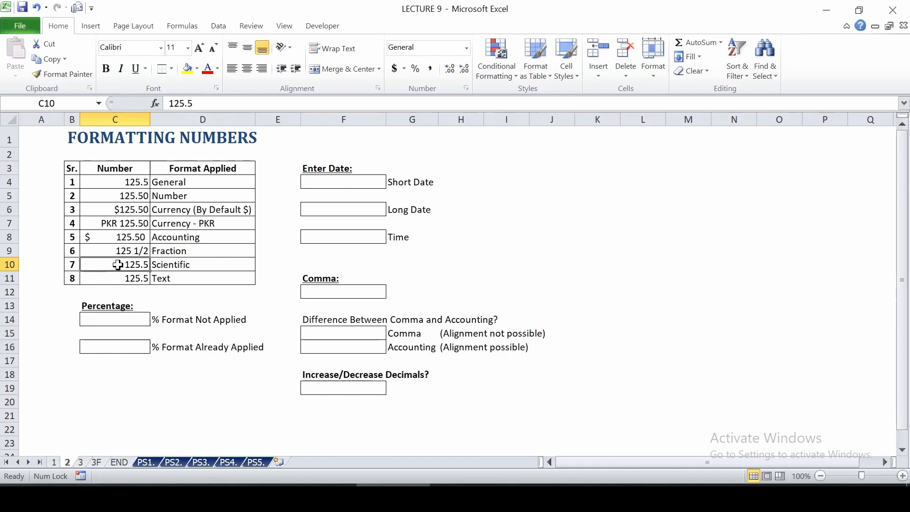
click(467, 48)
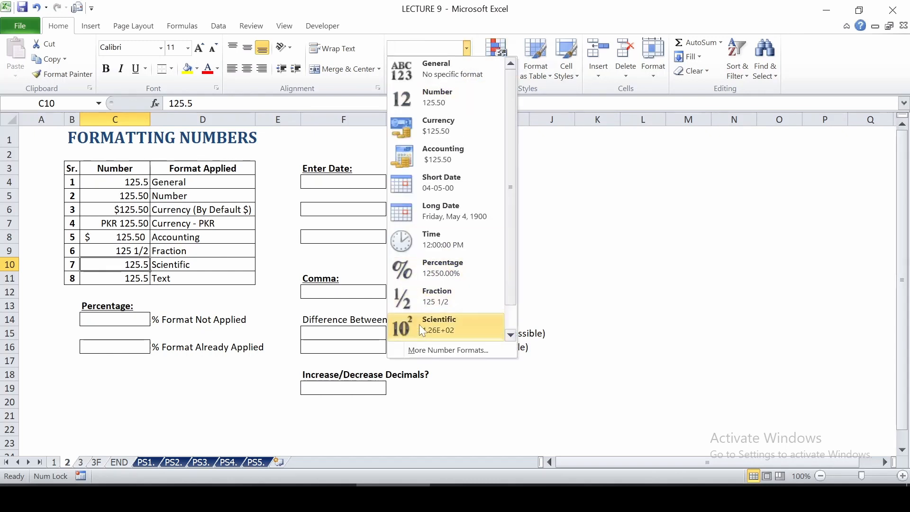
click(434, 325)
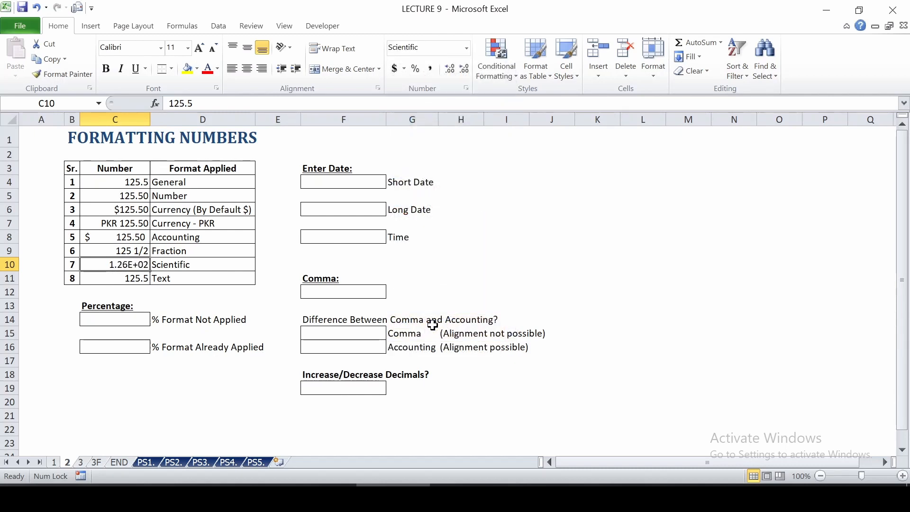
Step: Apply the Text format to the number in cell C11
key(Down)
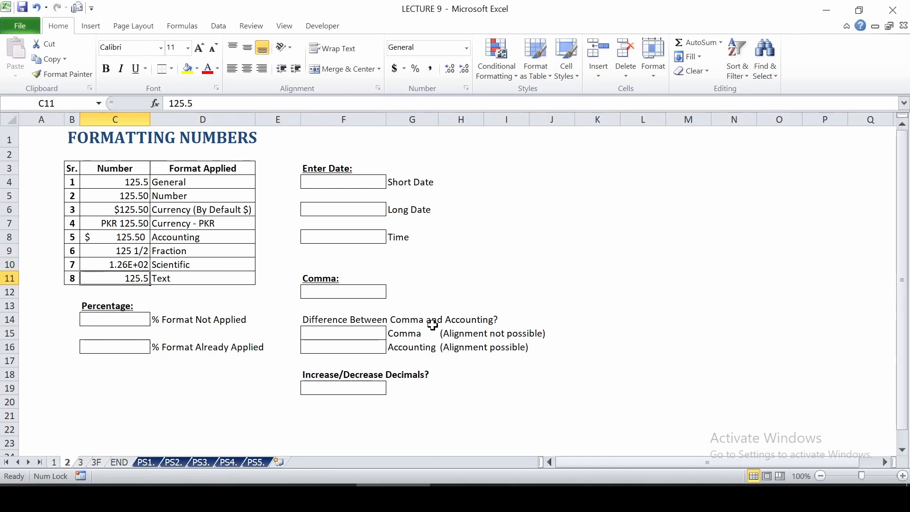
click(467, 49)
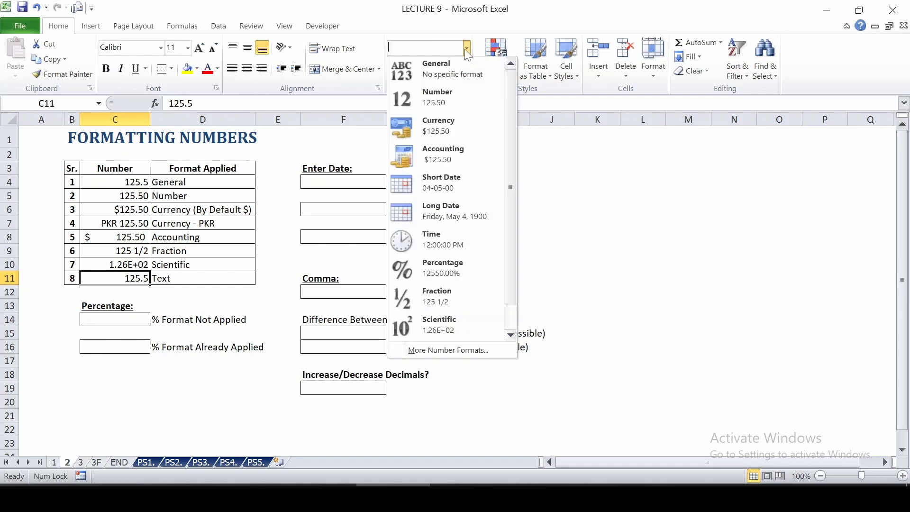
drag(512, 81, 511, 144)
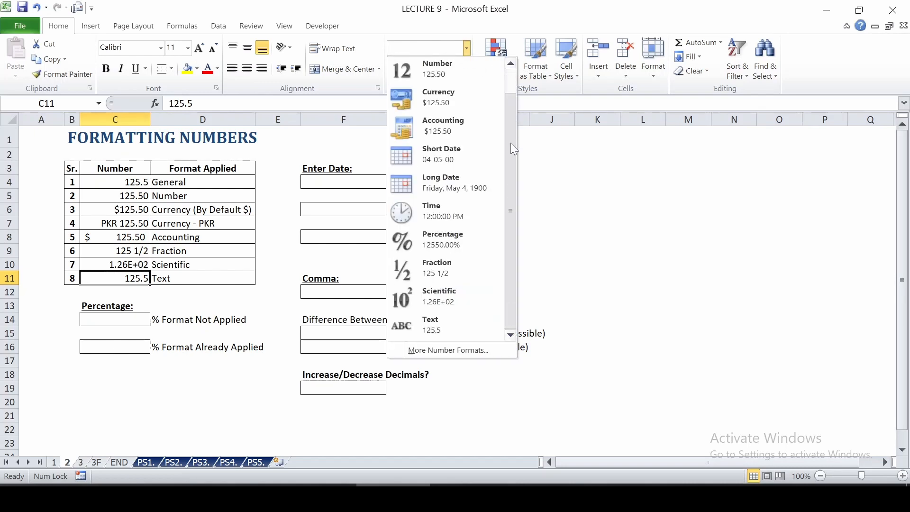
click(428, 330)
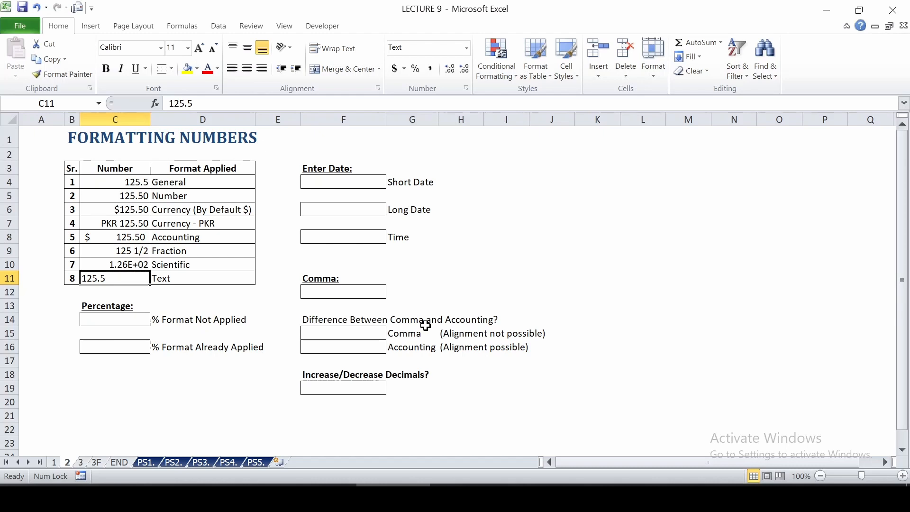
Step: Enter 1 in cell C14 under the Percentage heading, and format that cell as Percentage
key(Down)
key(Down)
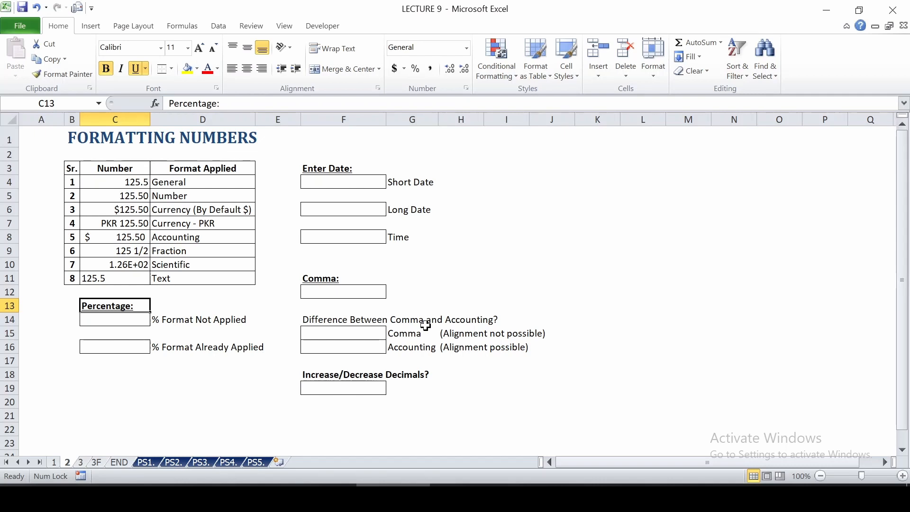
key(Down)
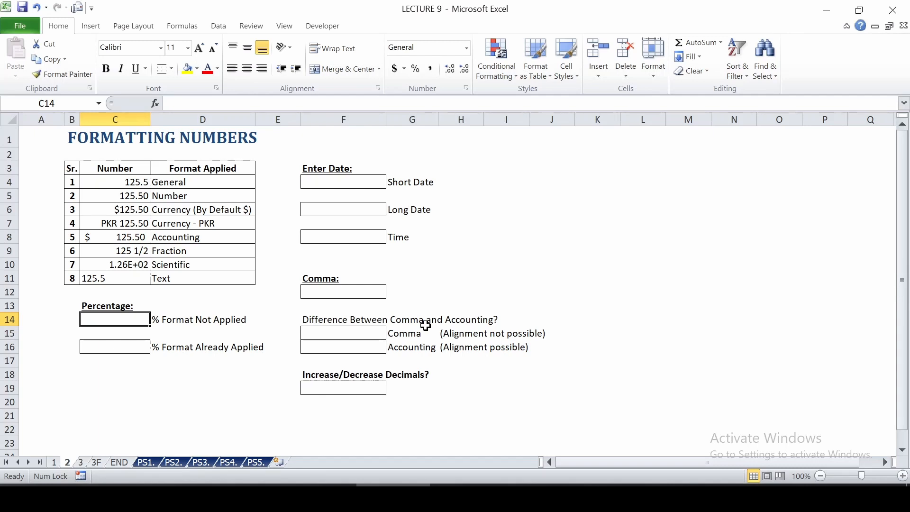
text(1)
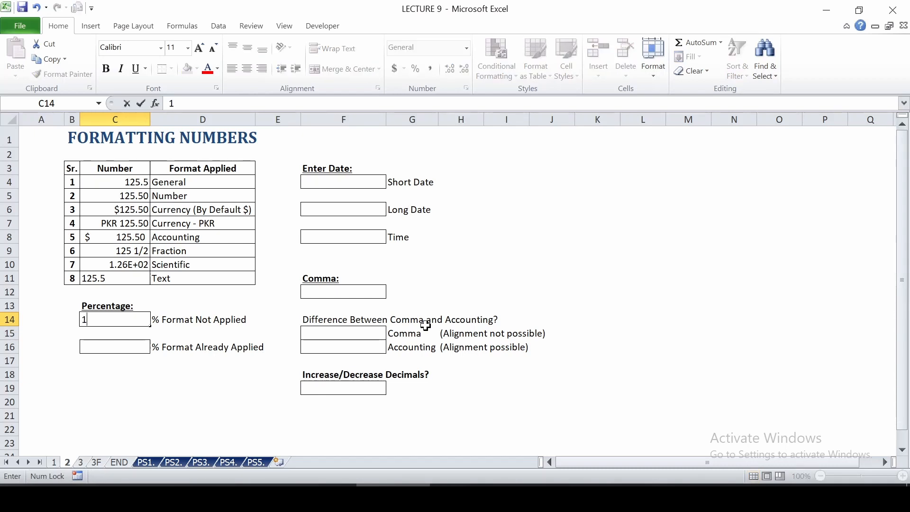
key(Return)
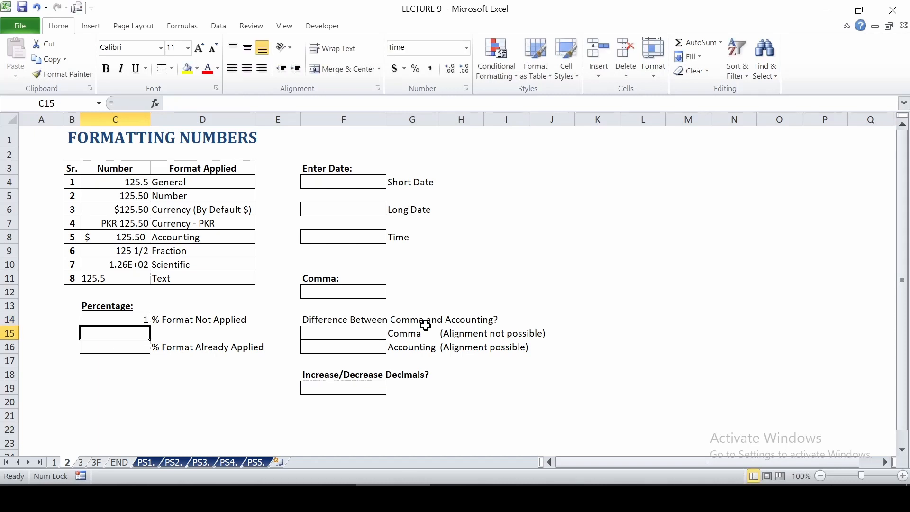
key(Up)
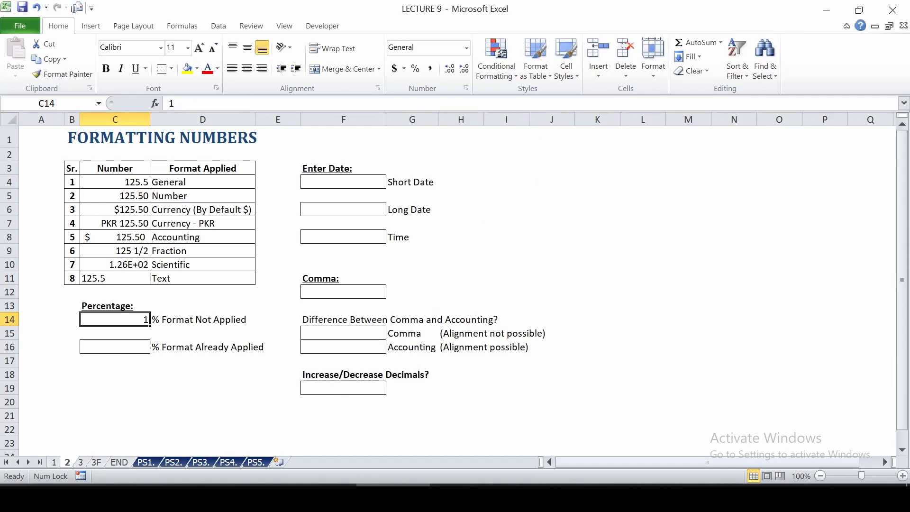
click(467, 48)
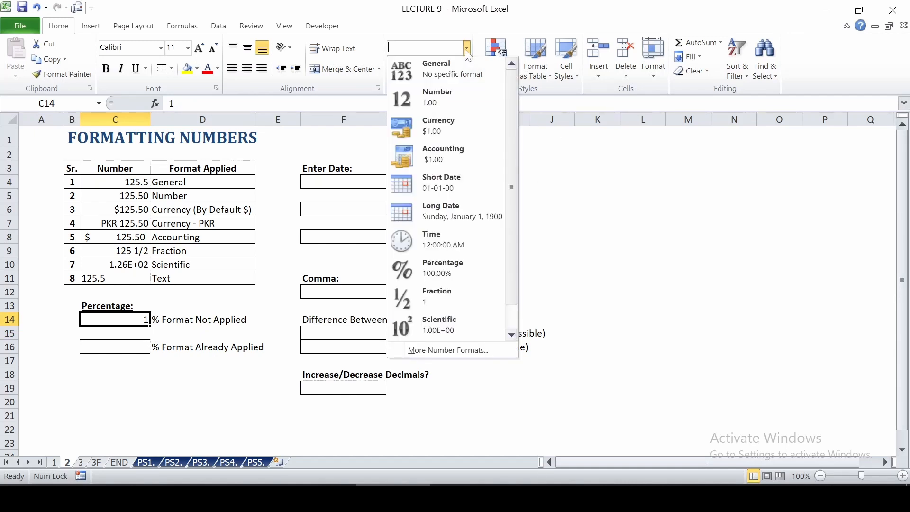
click(436, 271)
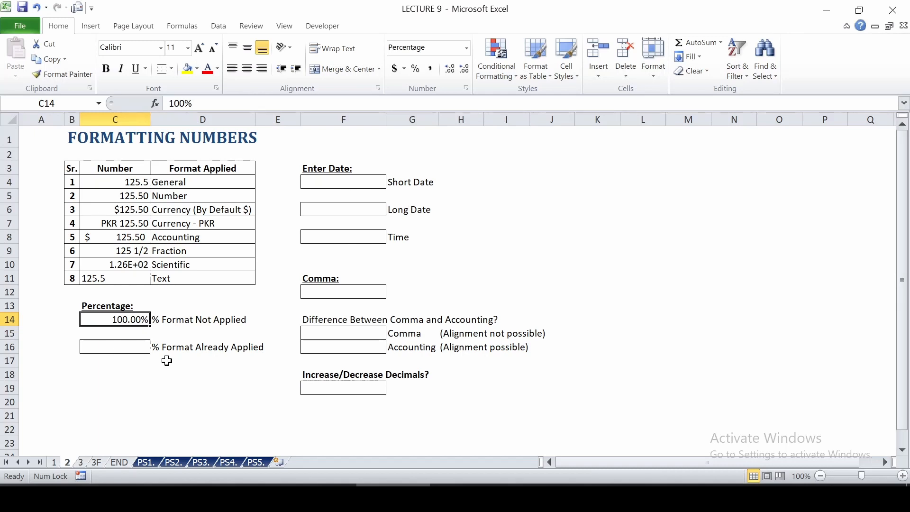
Step: Apply the Percent style to empty cell C16, and enter 1 in it
key(Down)
key(Down)
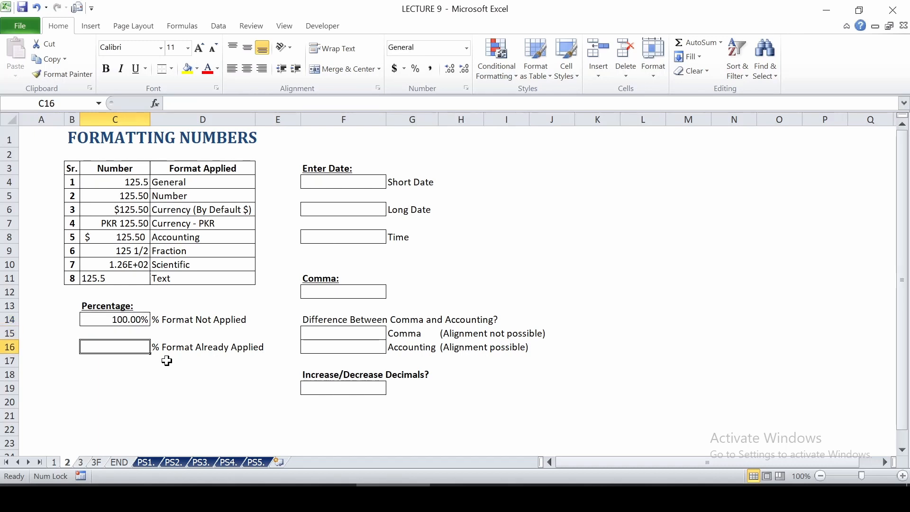
click(468, 49)
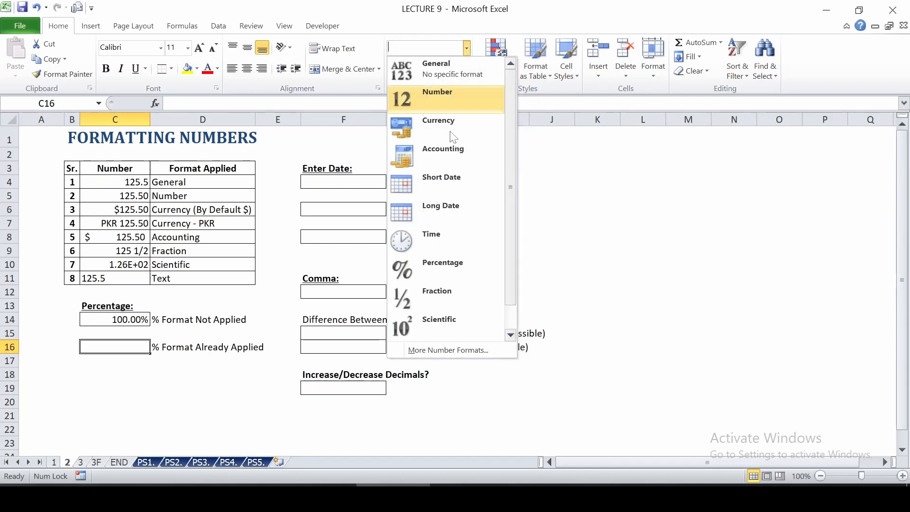
click(467, 49)
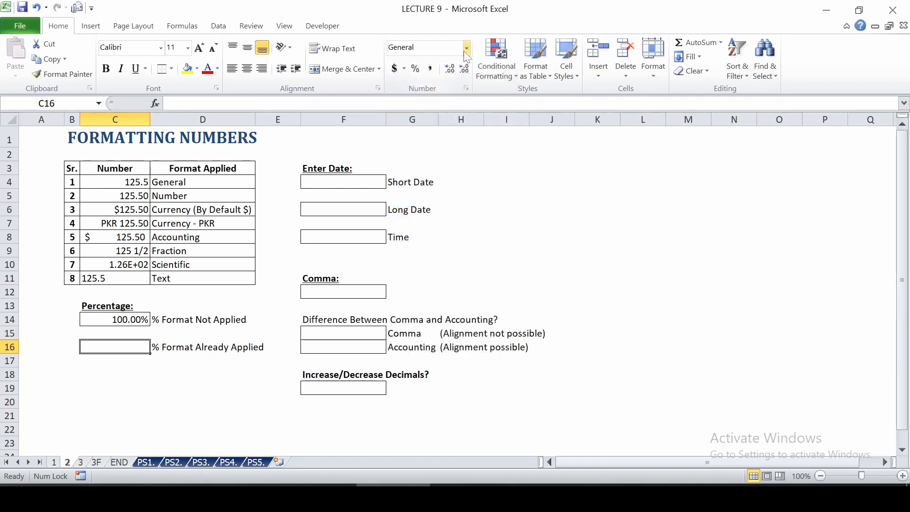
click(418, 70)
text(1)
key(Return)
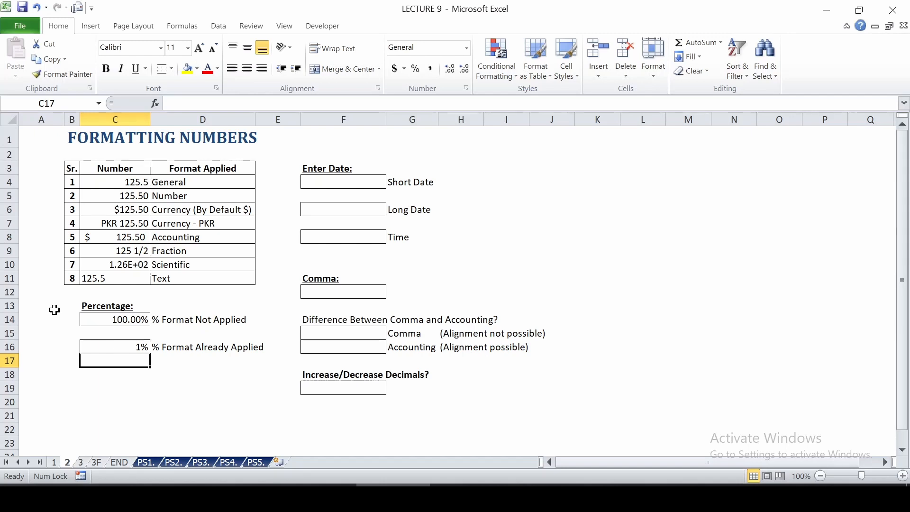
key(Up)
key(Up)
key(Up)
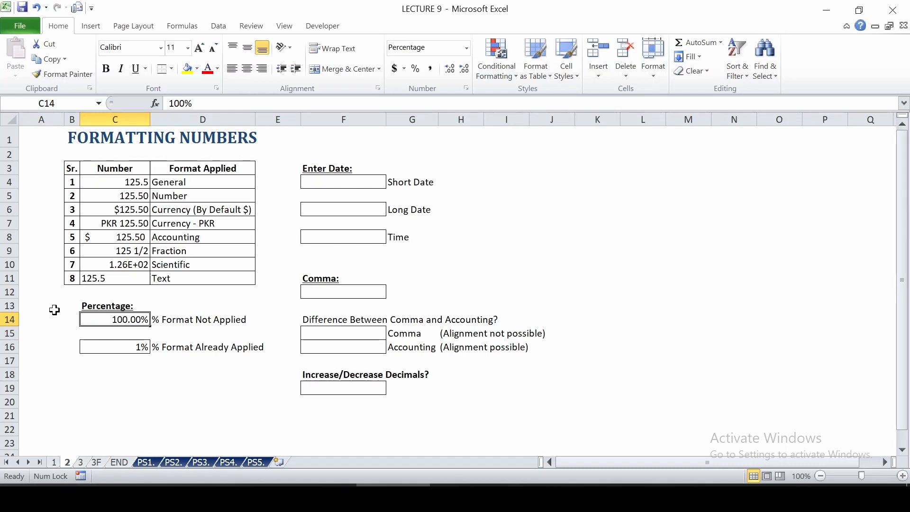
Step: Enter the date 30jun22 in cell F4 beside the Short Date label
click(321, 183)
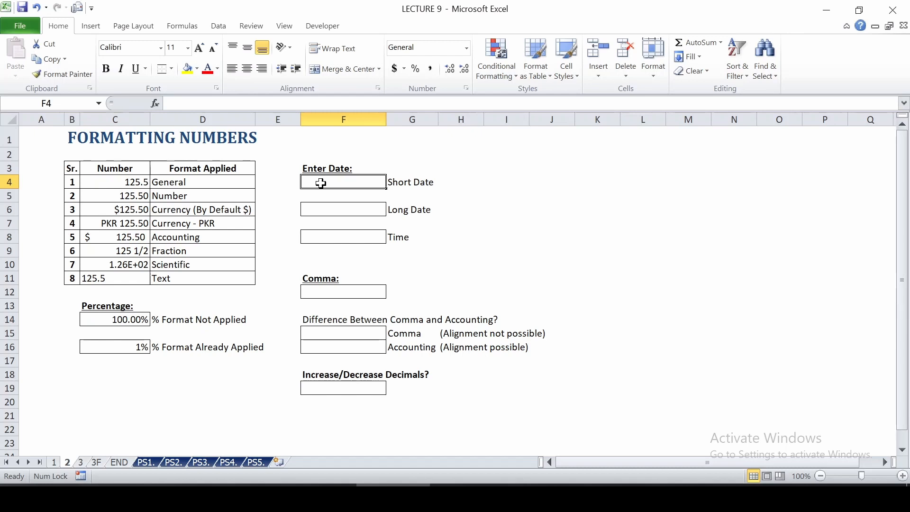
text(30ju)
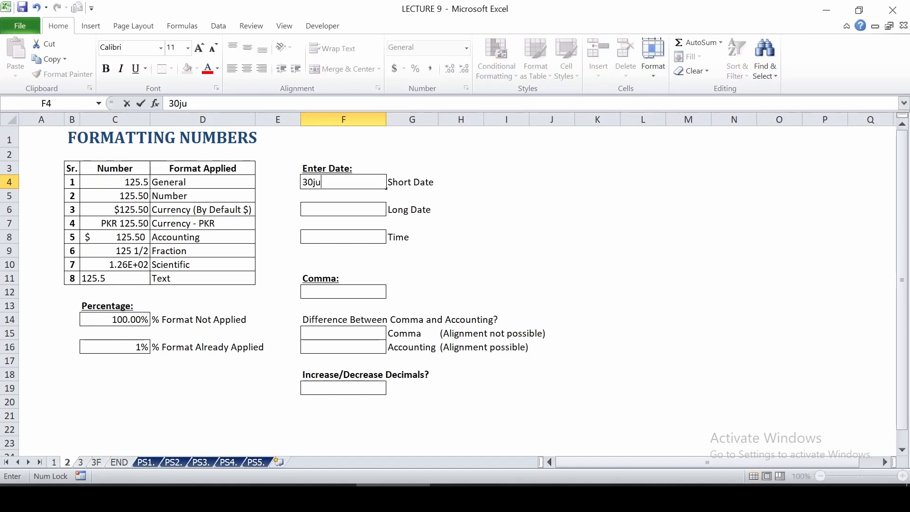
text(n22)
key(Return)
Step: Copy the date from cell F4 into the Long Date cell F6 and the Time cell F8
click(321, 182)
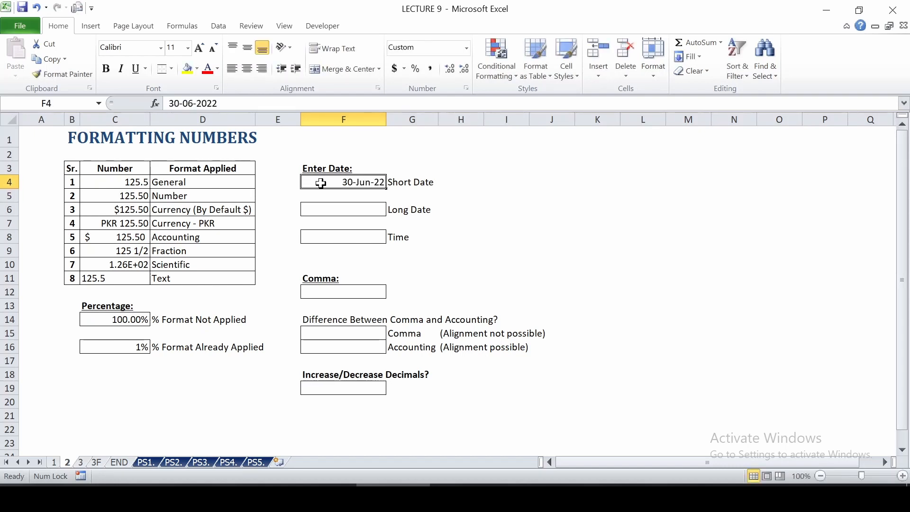
key(ctrl+c)
key(Down)
key(Down)
key(Return)
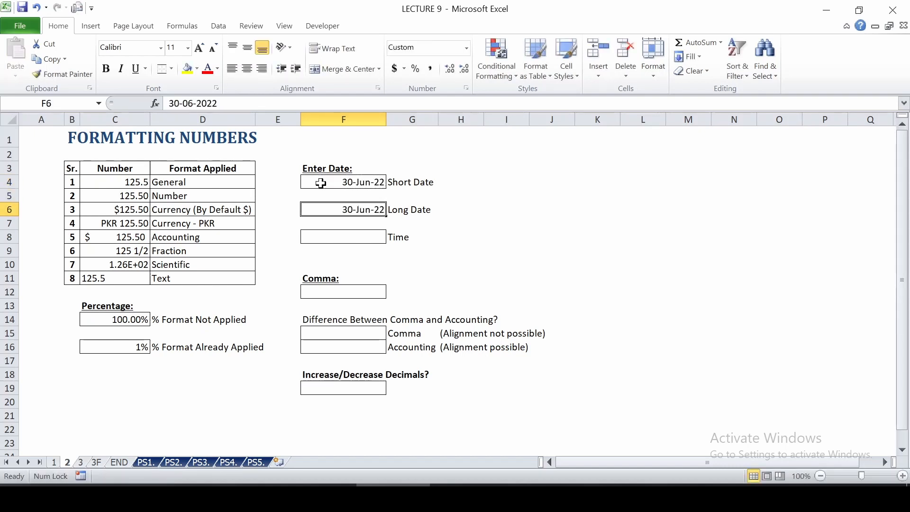
key(ctrl+c)
key(Down)
key(Down)
key(Return)
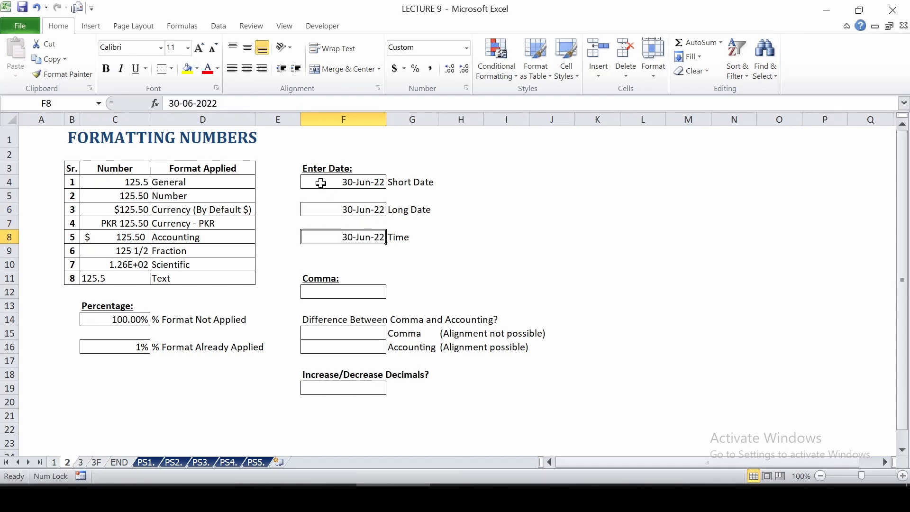
Step: Apply the Short Date format to the date in cell F4
key(Up)
key(Up)
key(Up)
key(Up)
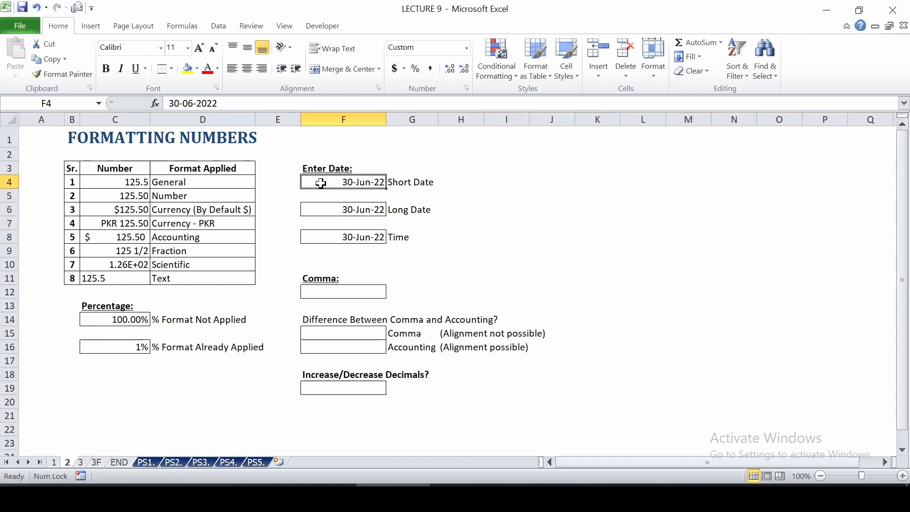
click(467, 47)
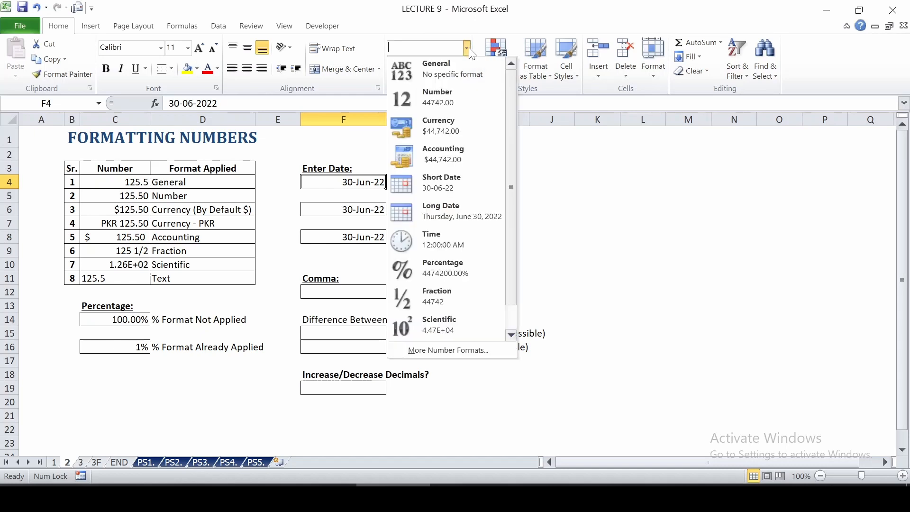
click(441, 186)
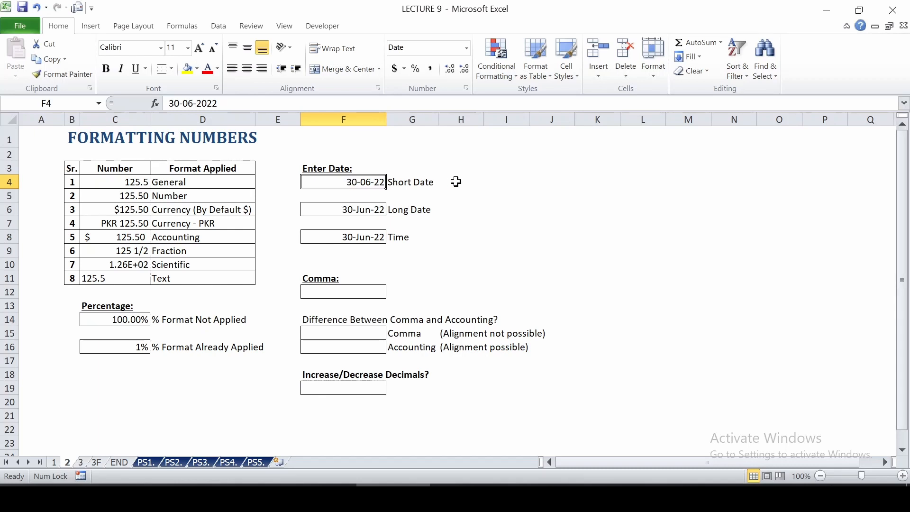
Step: Apply the Long Date format to cell F6 and the Time format to cell F8
click(378, 210)
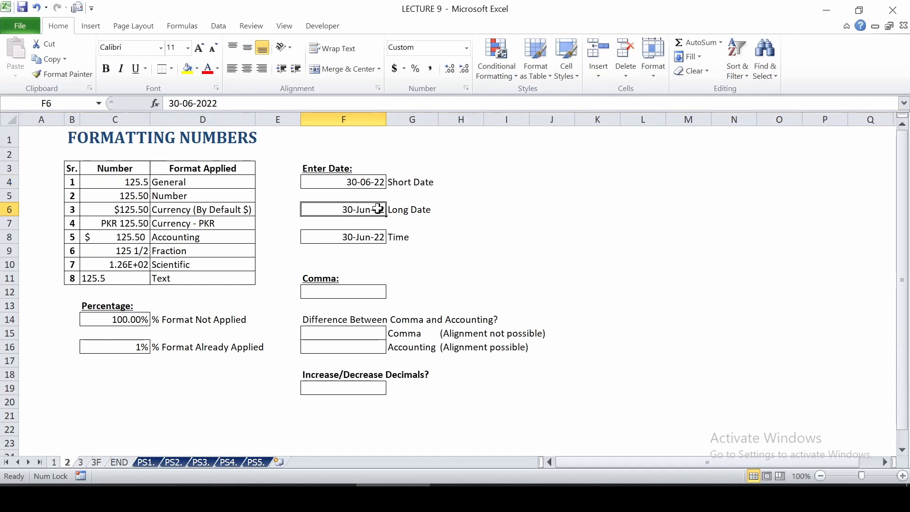
click(467, 48)
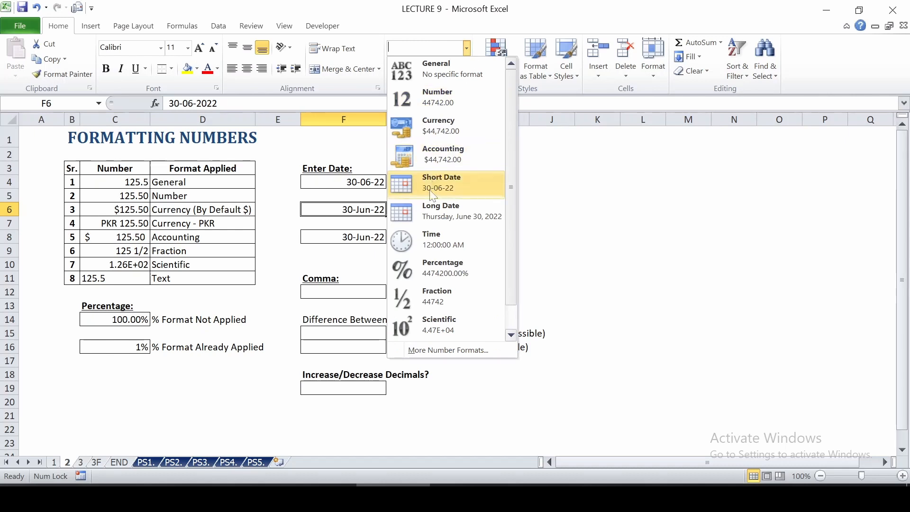
click(433, 211)
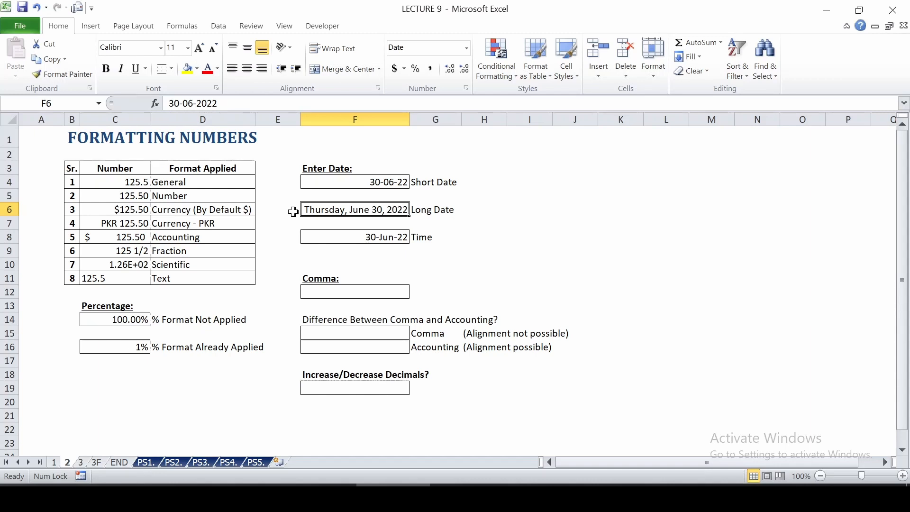
key(Down)
key(Down)
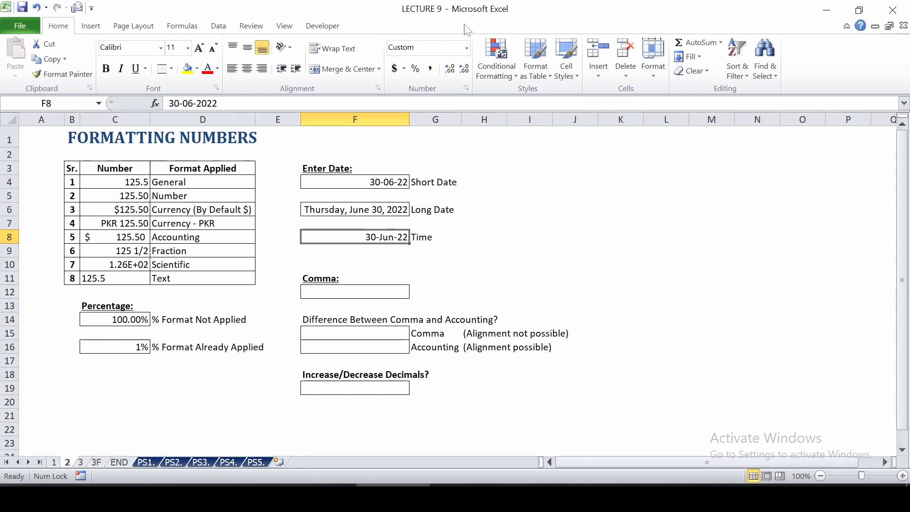
click(467, 48)
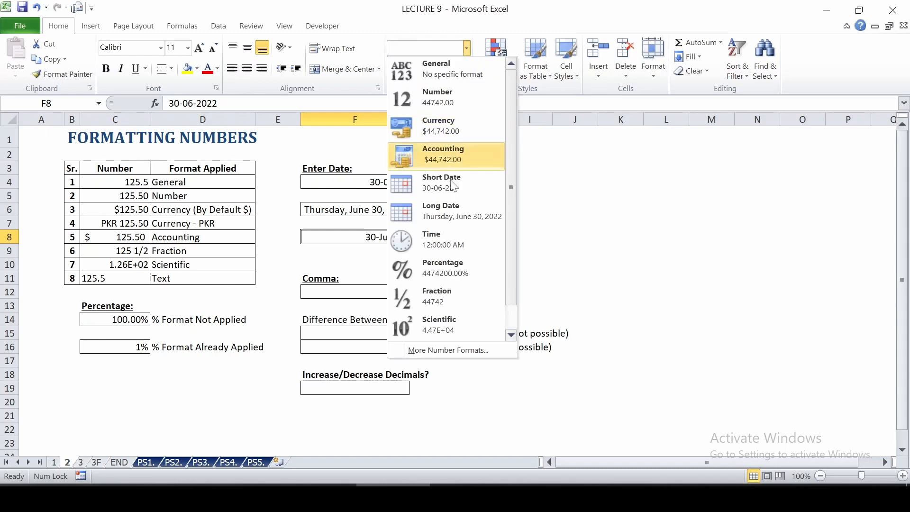
click(433, 242)
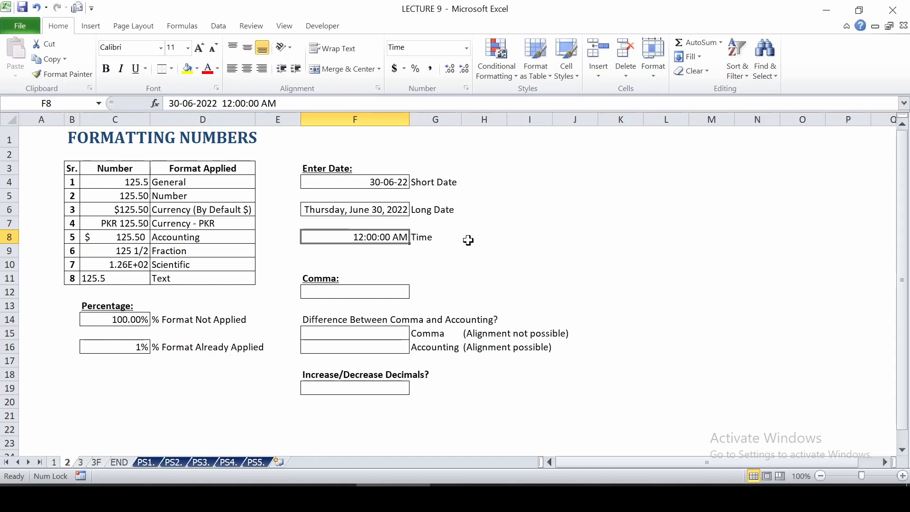
Step: Enter 2356 in cell F12 under the Comma heading, and apply the Comma style to it
key(Down)
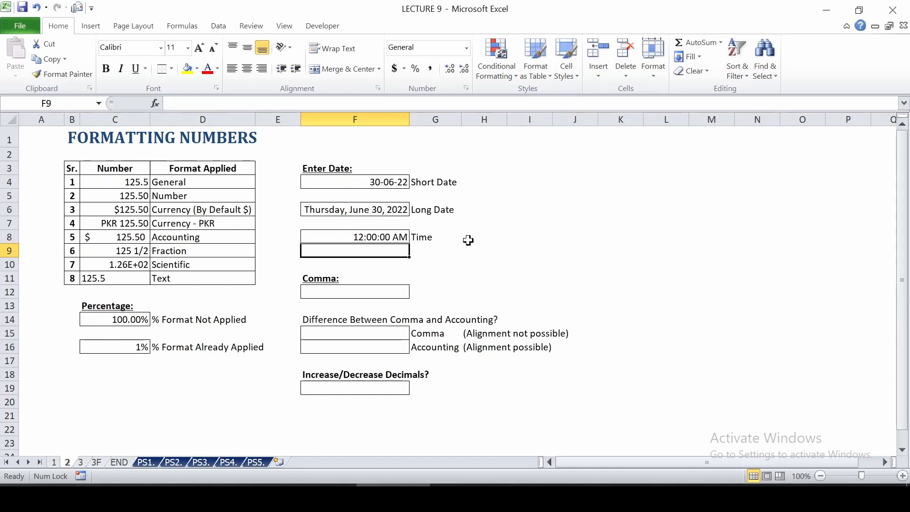
key(Down)
key(Down)
key(Down)
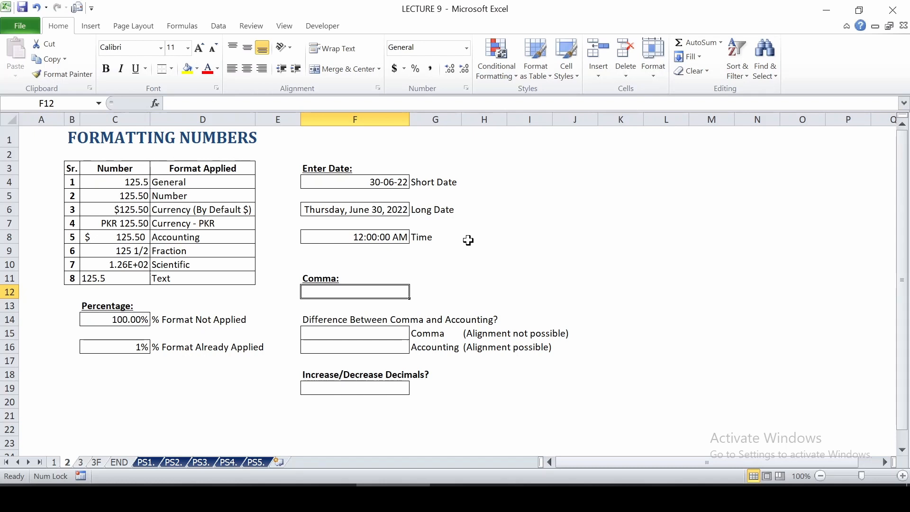
text(2356)
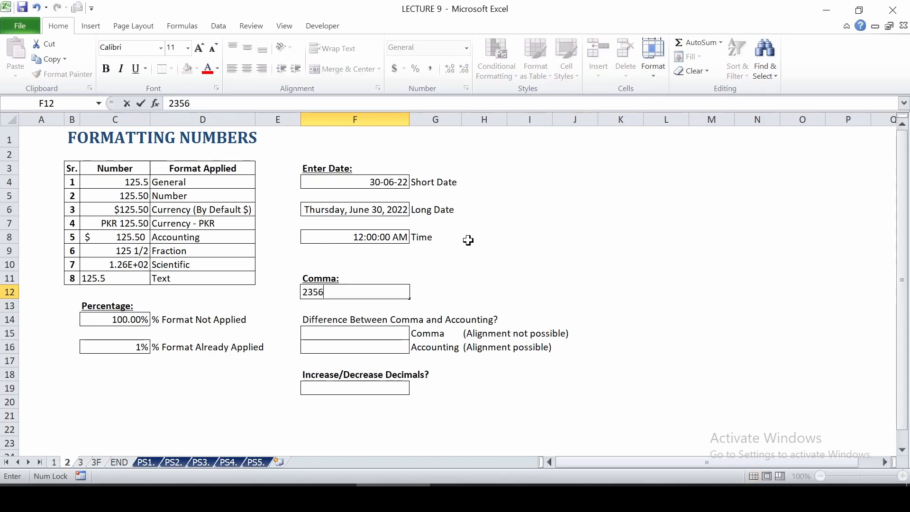
key(Return)
key(Up)
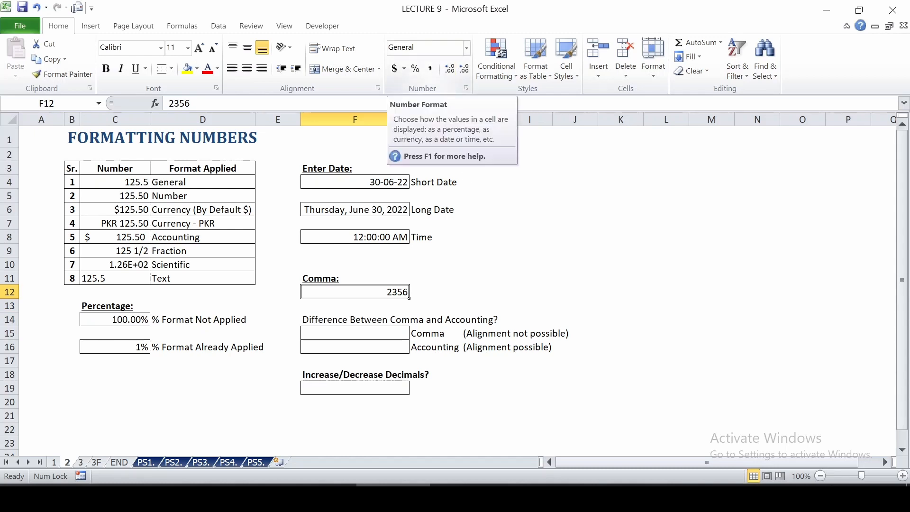
click(430, 70)
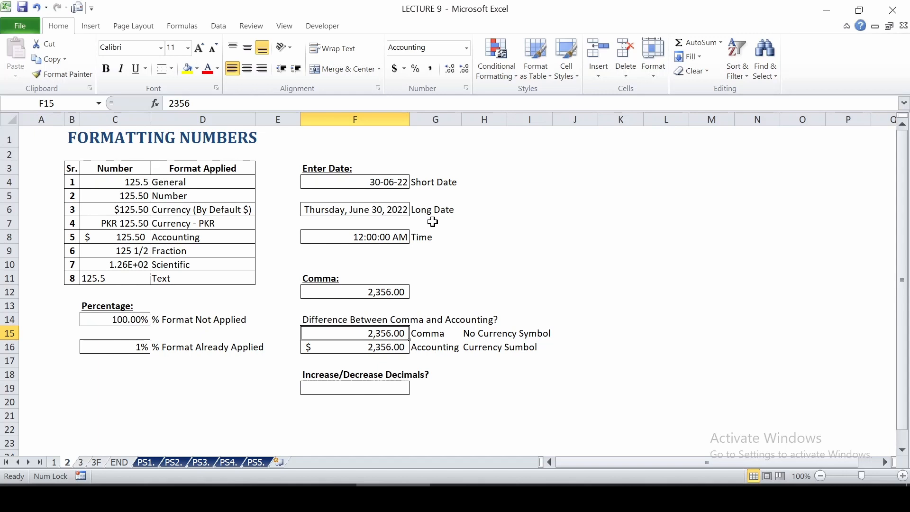
Step: Enter 4563 in cell F19 under the Increase/Decrease Decimals heading and reselect that cell
key(Down)
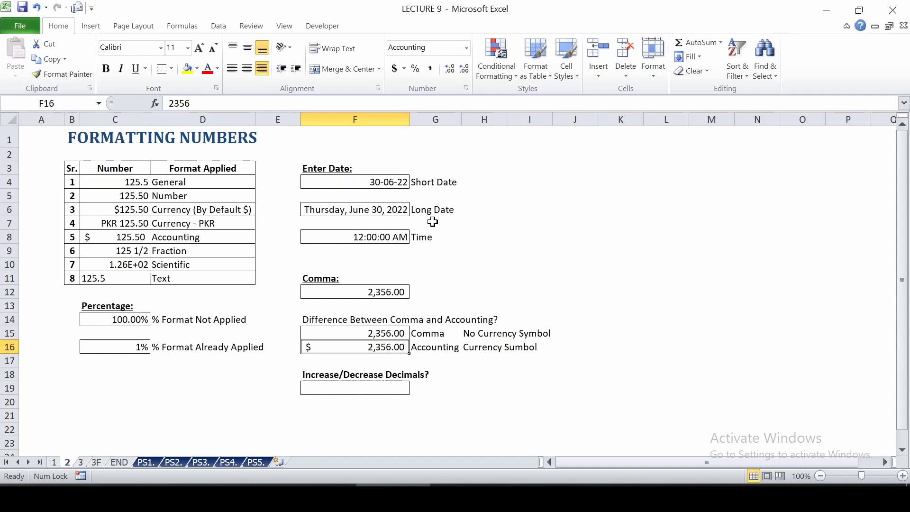
key(Up)
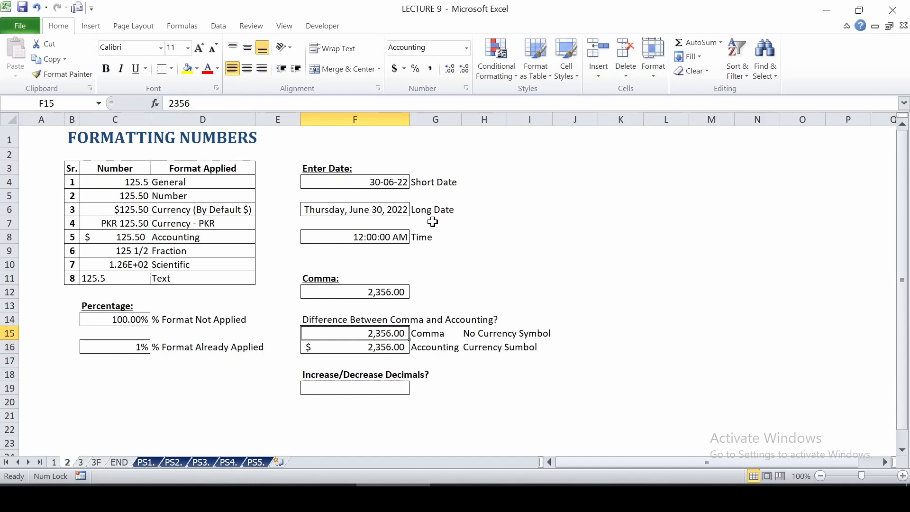
key(Down)
key(Down)
key(Down)
key(Down)
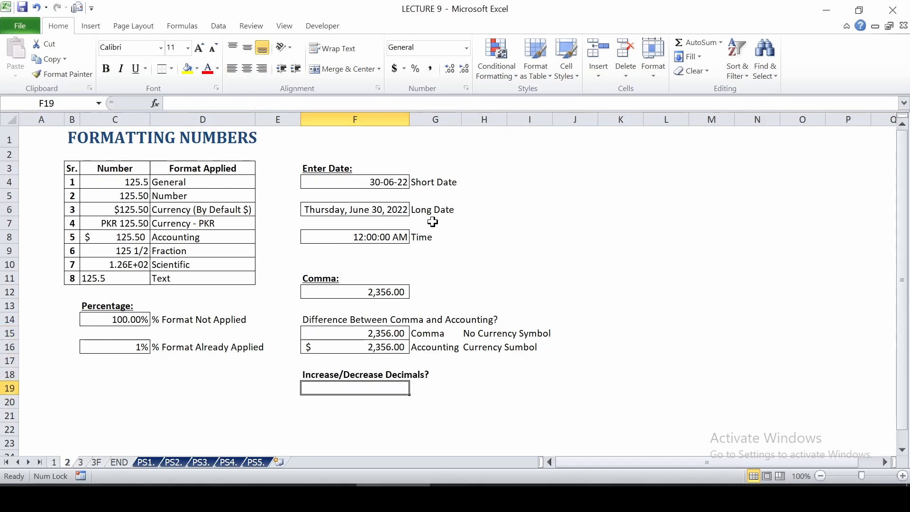
key(ctrl+c)
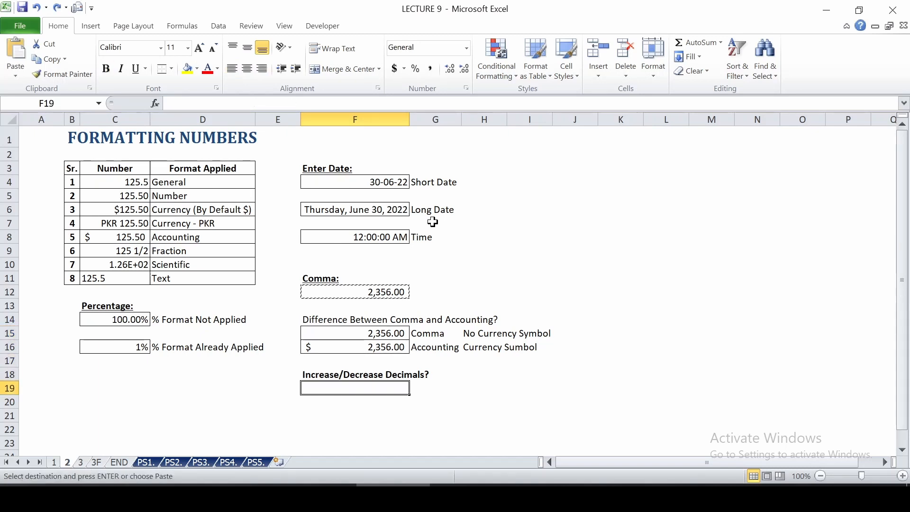
text(4563)
key(Return)
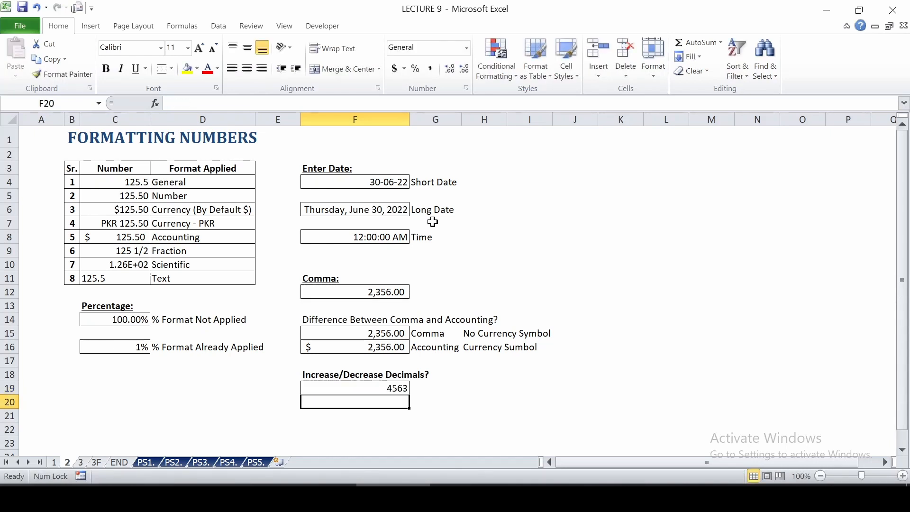
key(Up)
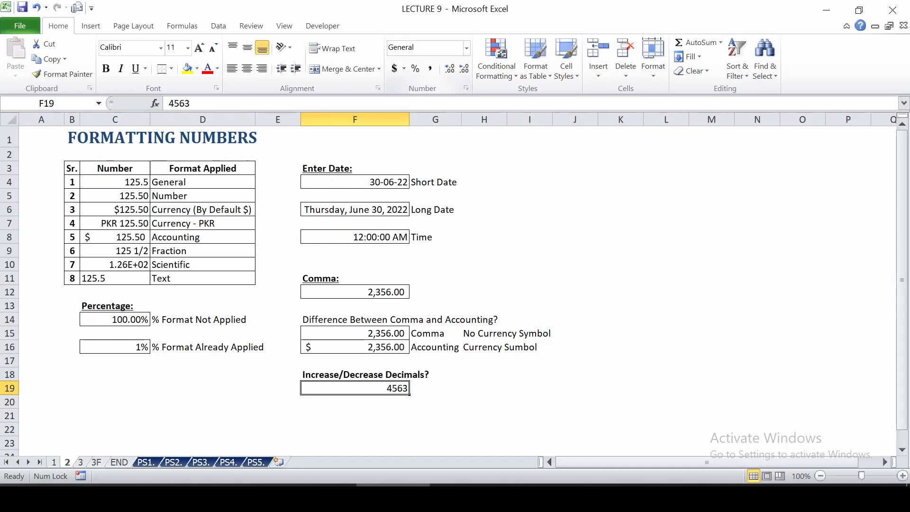
Step: Increase the number in cell F19 to four decimal places, and reduce it to two
click(449, 69)
click(449, 68)
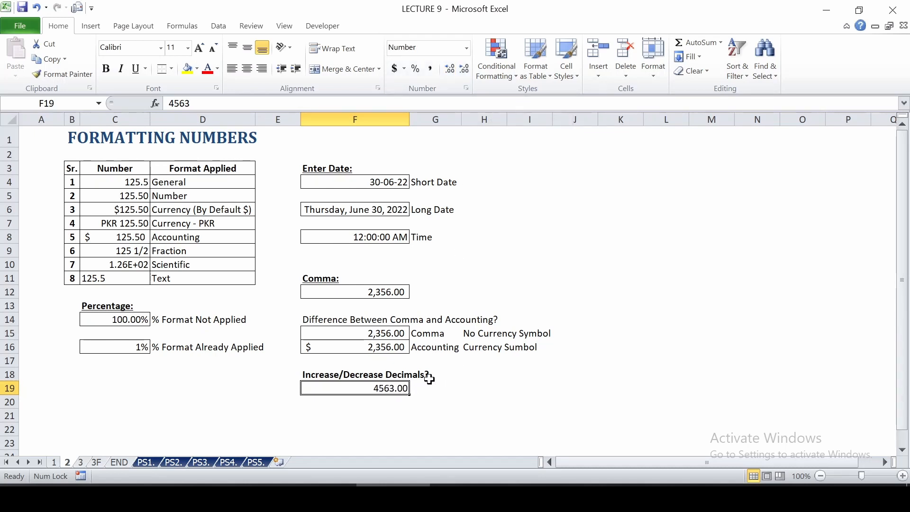
click(450, 70)
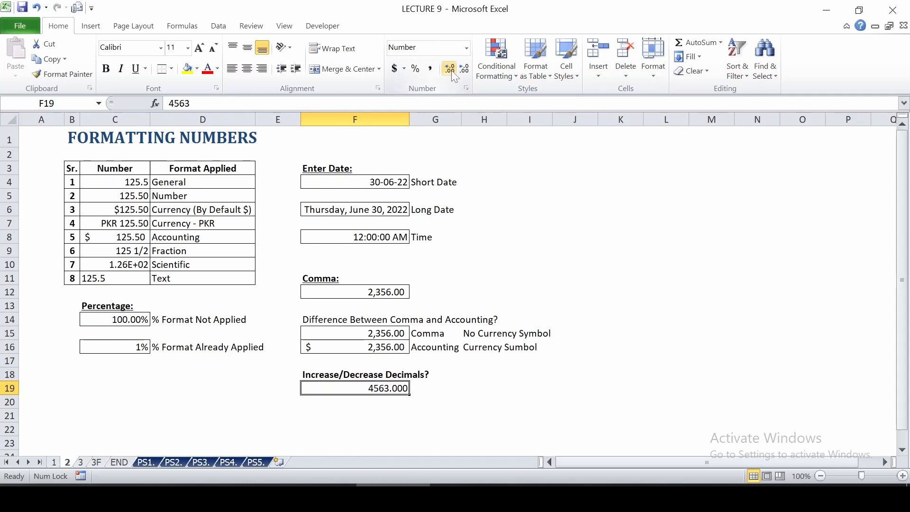
click(452, 70)
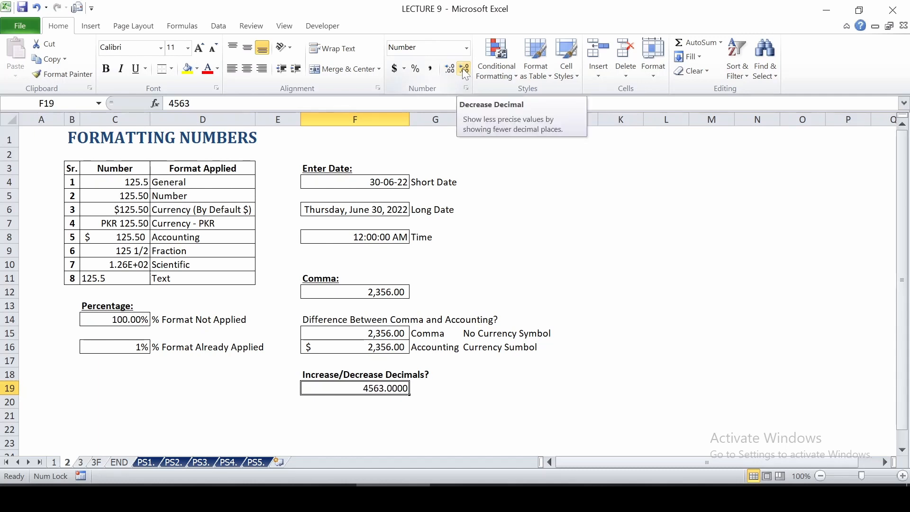
click(464, 70)
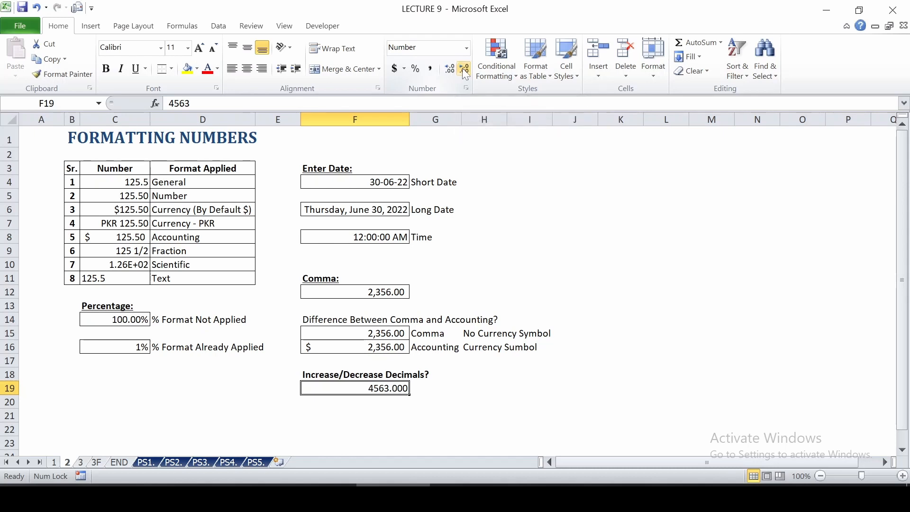
click(464, 70)
Step: Apply the Comma style to cell F19 and increase its decimals to four places
click(431, 70)
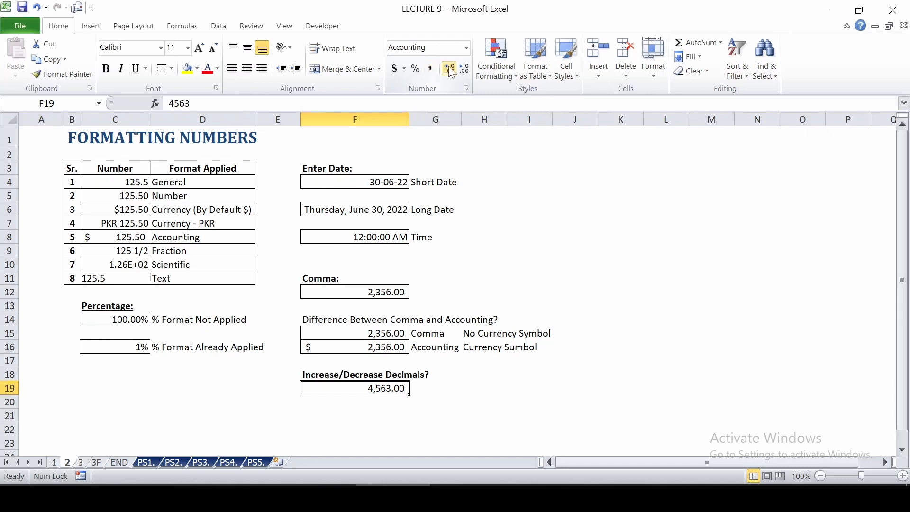
click(450, 70)
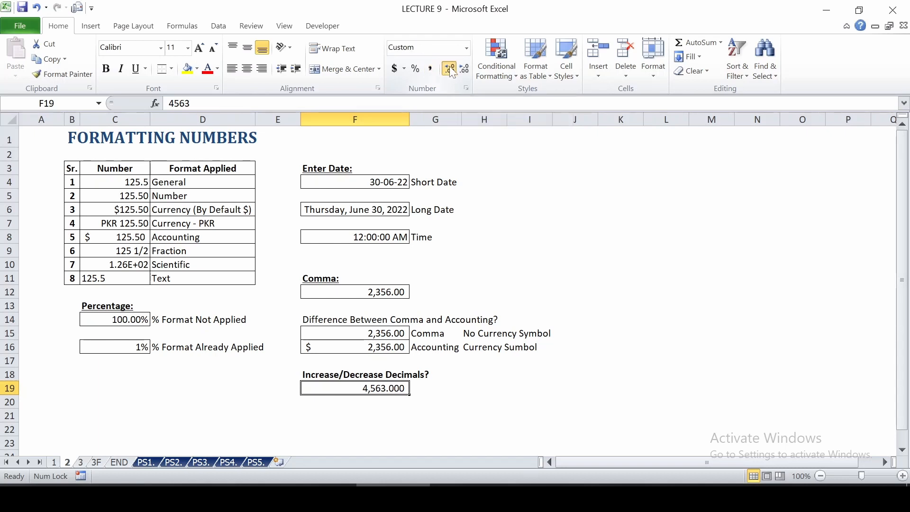
click(449, 70)
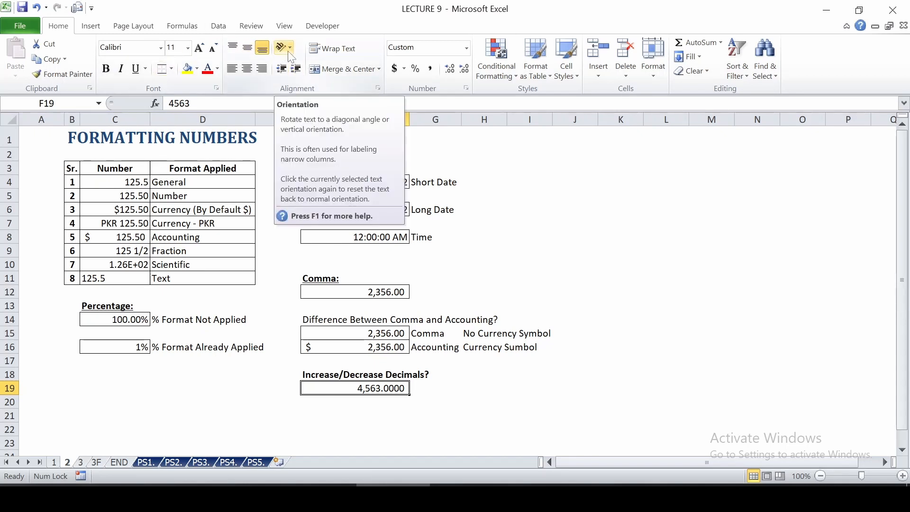
Step: Compare the sales reports on sheets 3 and 3F, finishing on sheet 3F
key(ctrl+Page_Down)
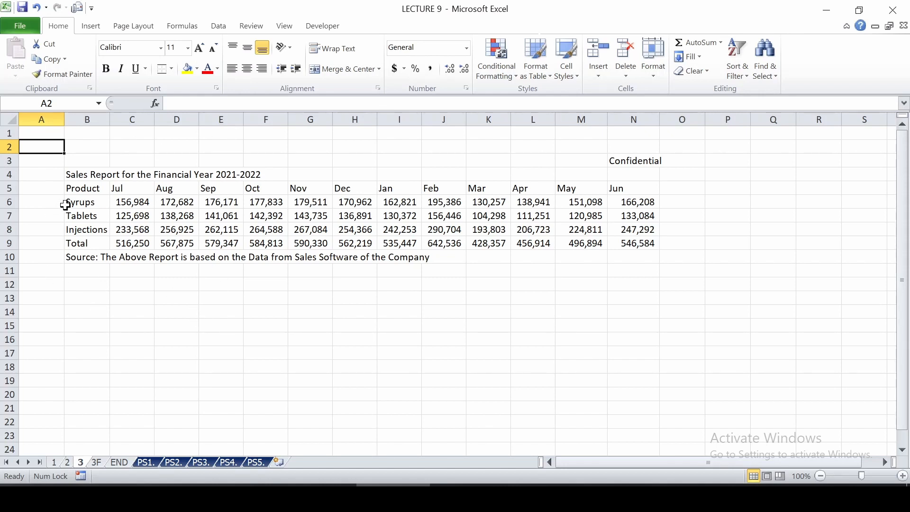
click(97, 463)
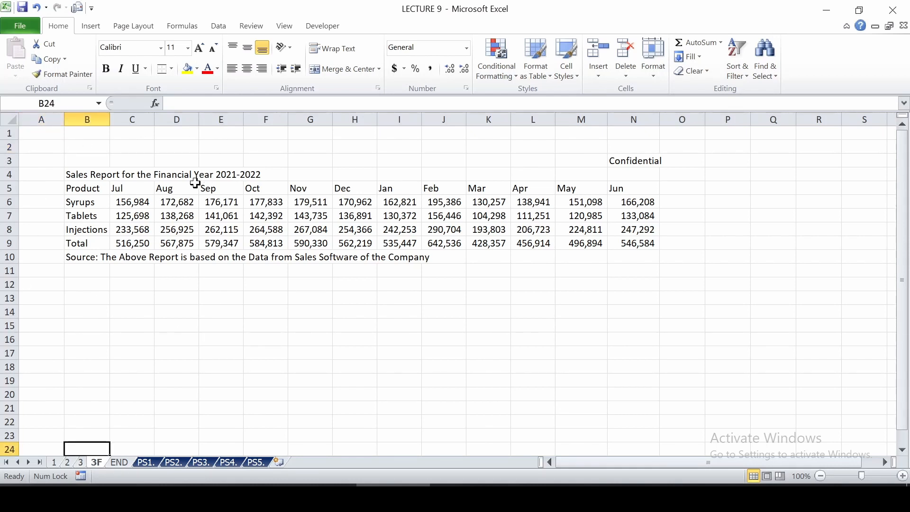
click(82, 463)
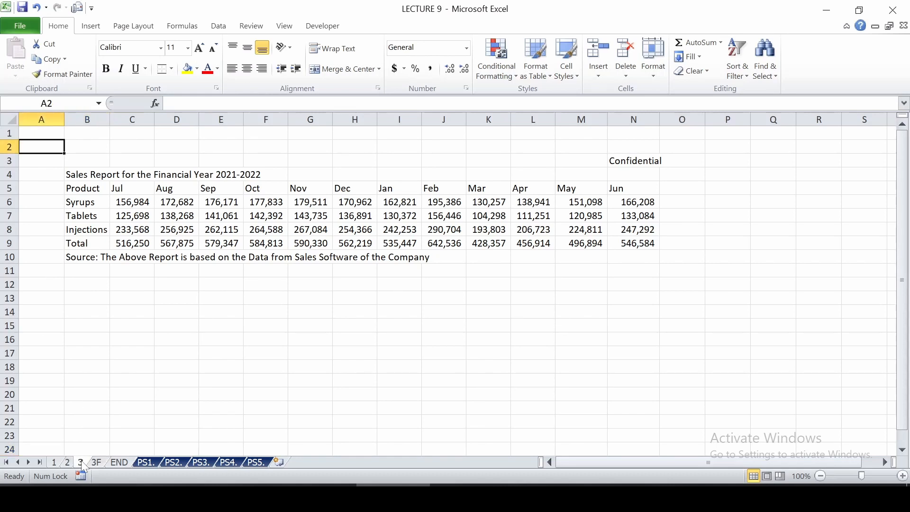
click(96, 463)
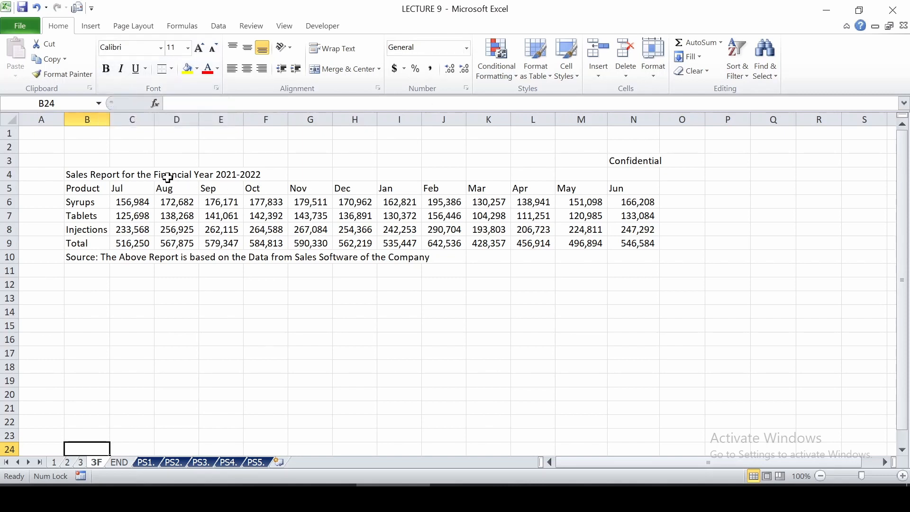
Step: Change the font of the Confidential label in cell N3 to Arial Narrow
click(632, 161)
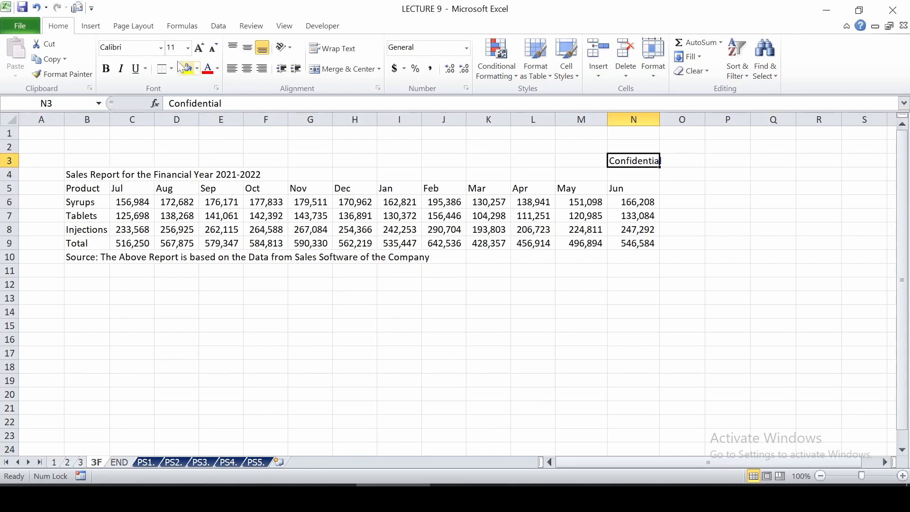
click(162, 48)
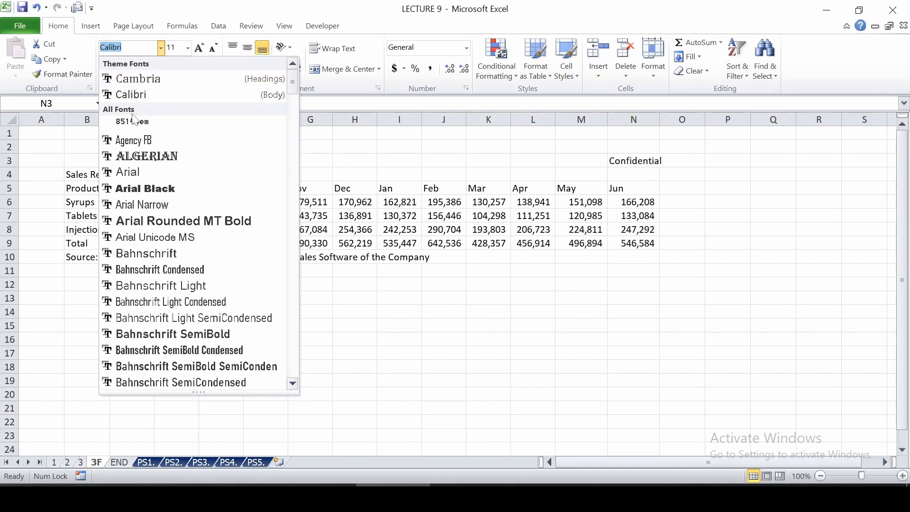
key(Down)
key(Down)
key(Down)
key(Down)
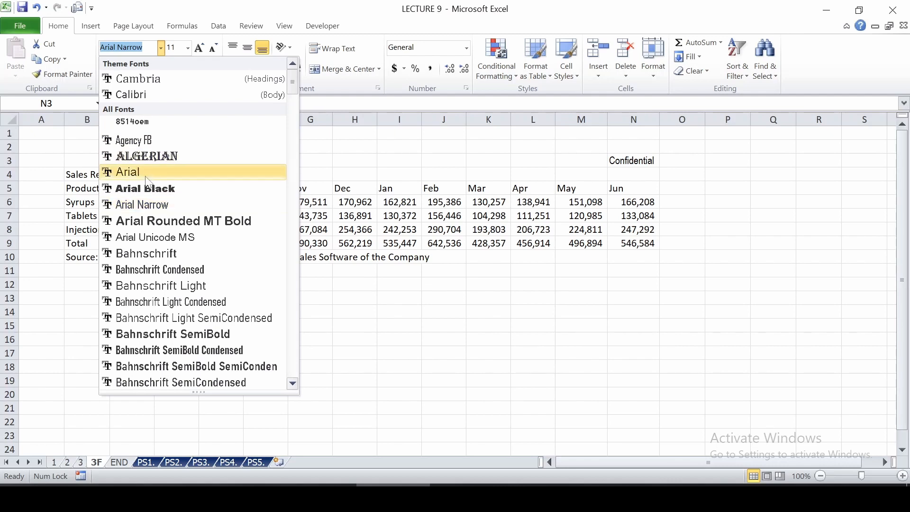
click(152, 207)
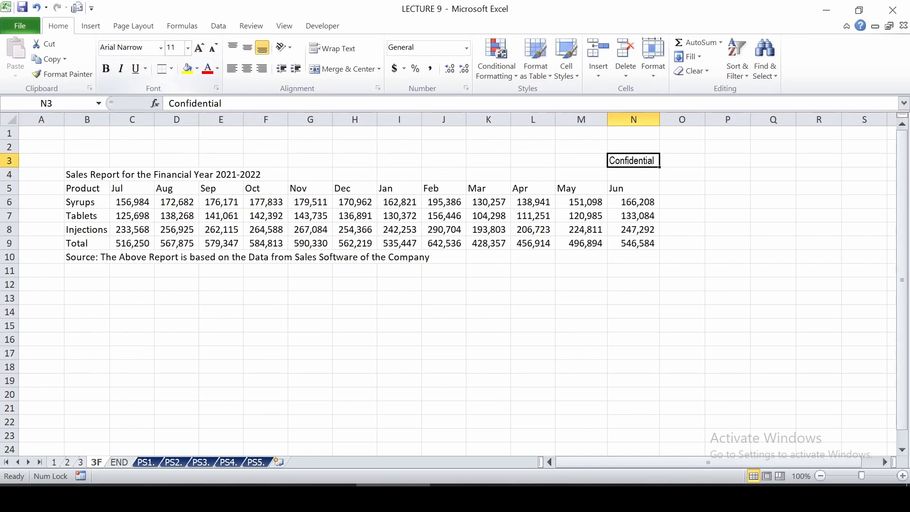
Step: Try font size 12 and bold on the Confidential label in cell N3, restoring size 11 and regular weight
click(187, 48)
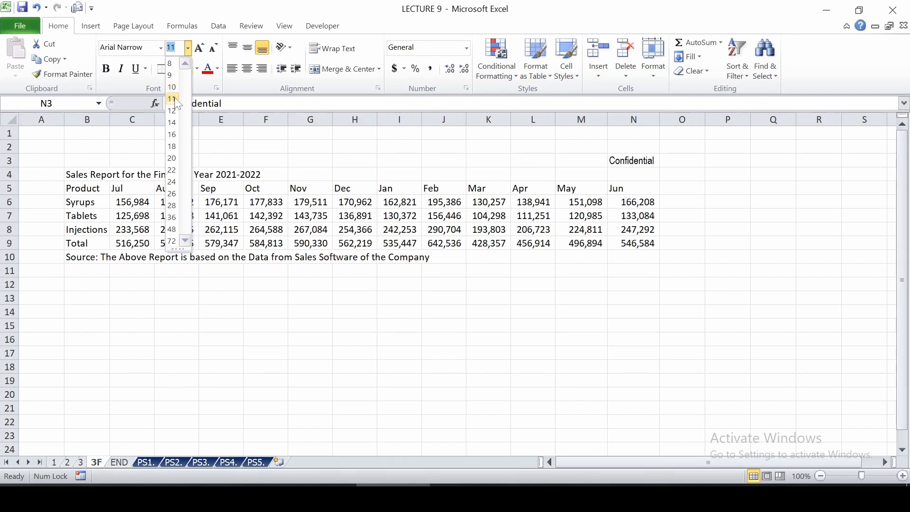
click(176, 100)
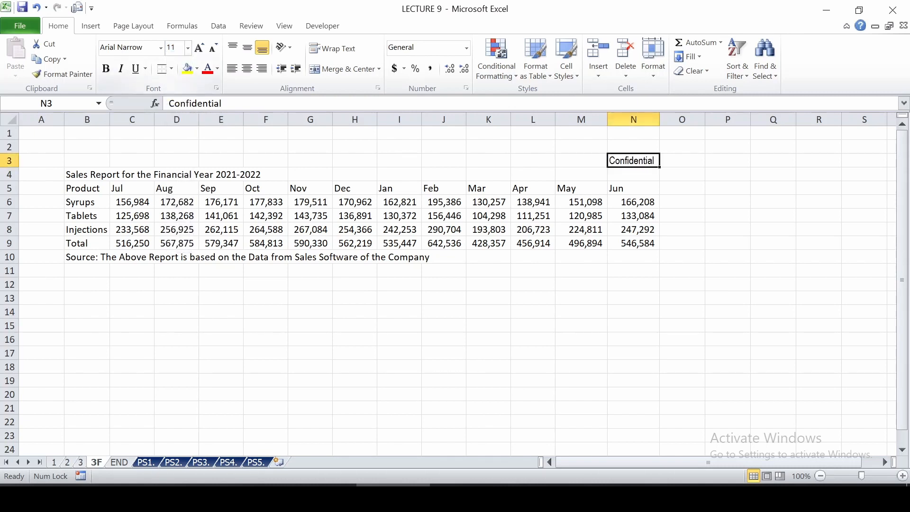
click(199, 47)
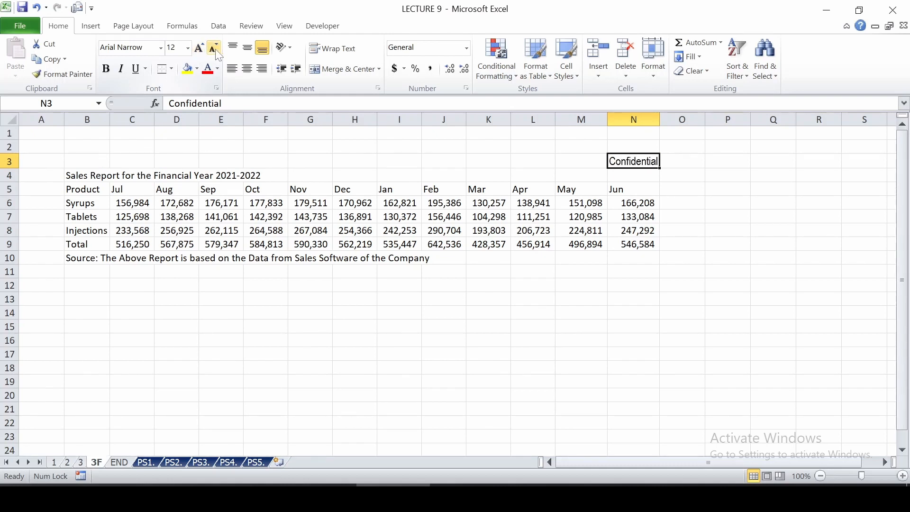
click(214, 47)
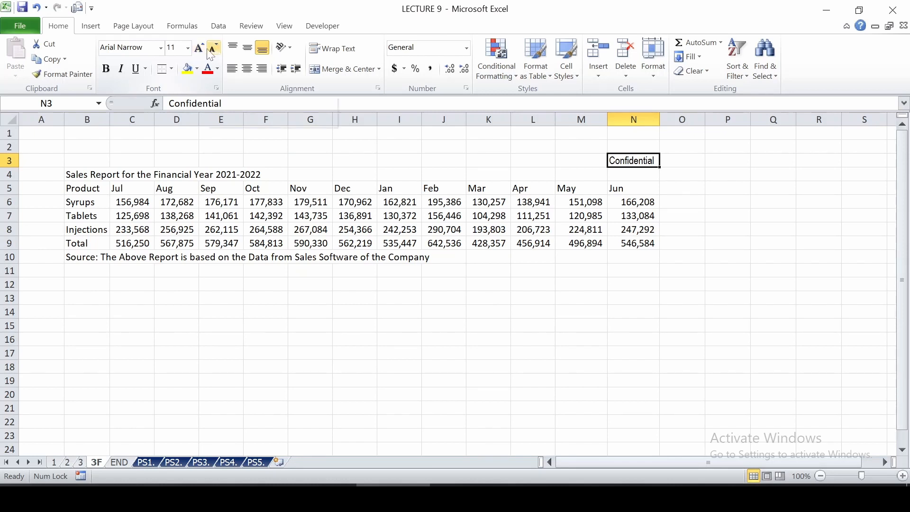
click(108, 70)
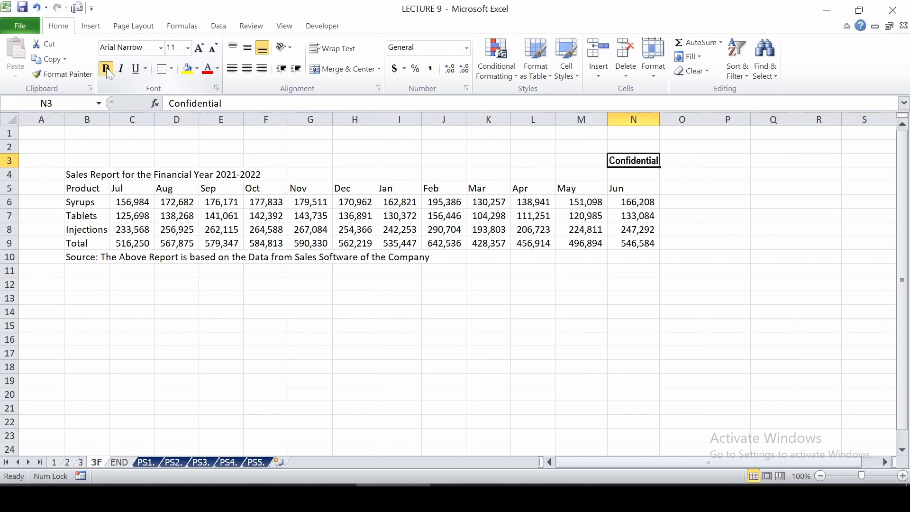
click(108, 70)
Step: Make the sales report title in cell B4 bold and set its font size to 14
click(72, 172)
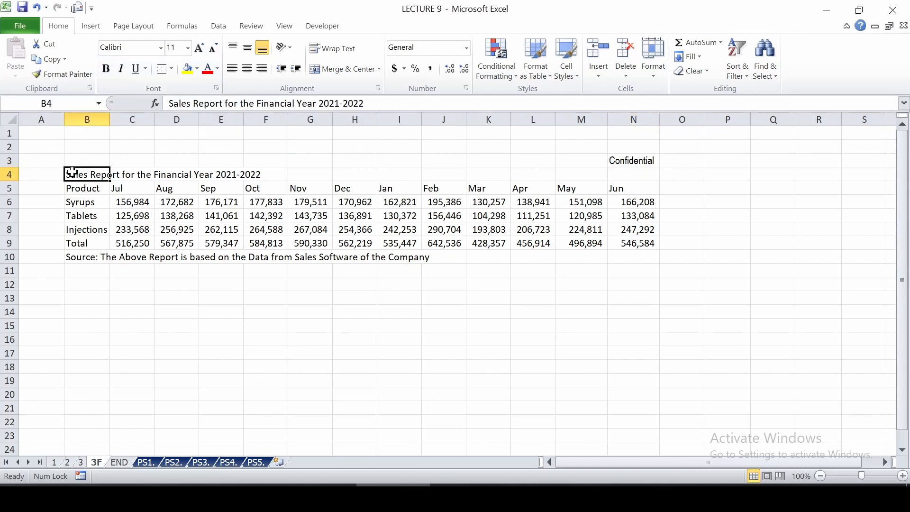
click(106, 69)
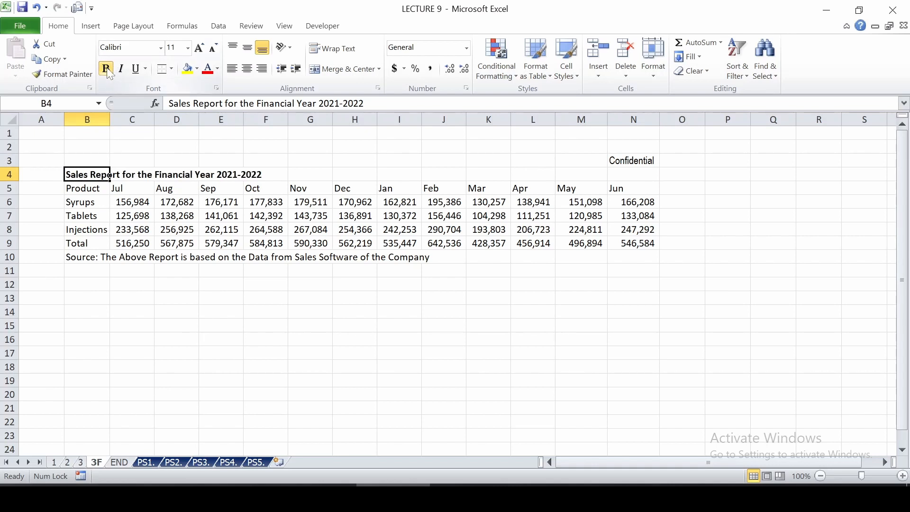
click(201, 49)
click(201, 49)
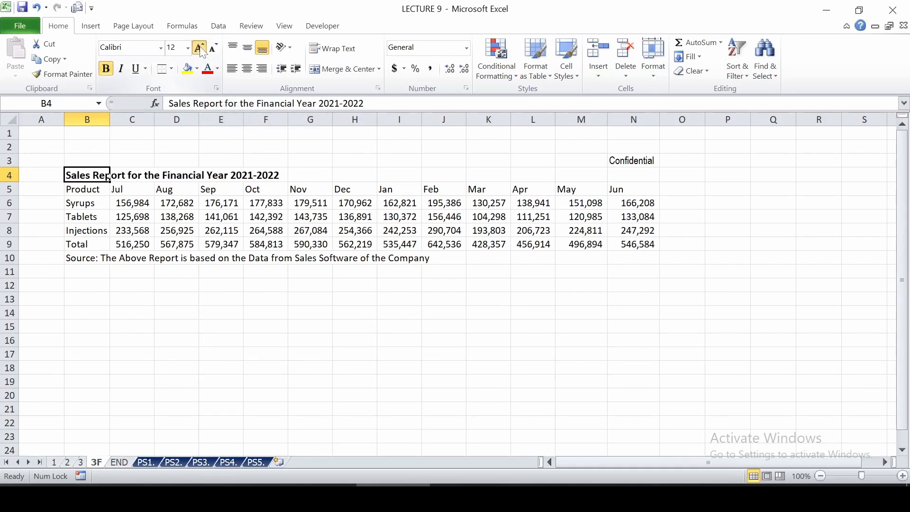
click(201, 50)
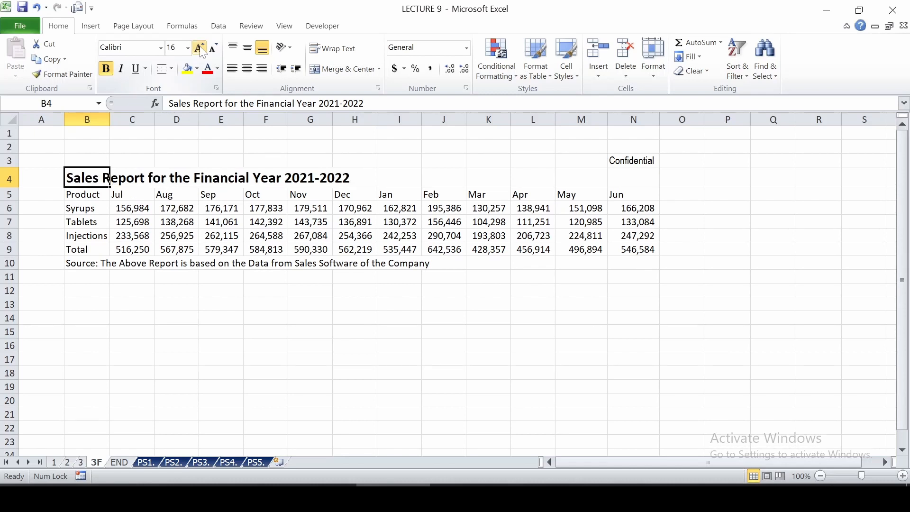
click(214, 49)
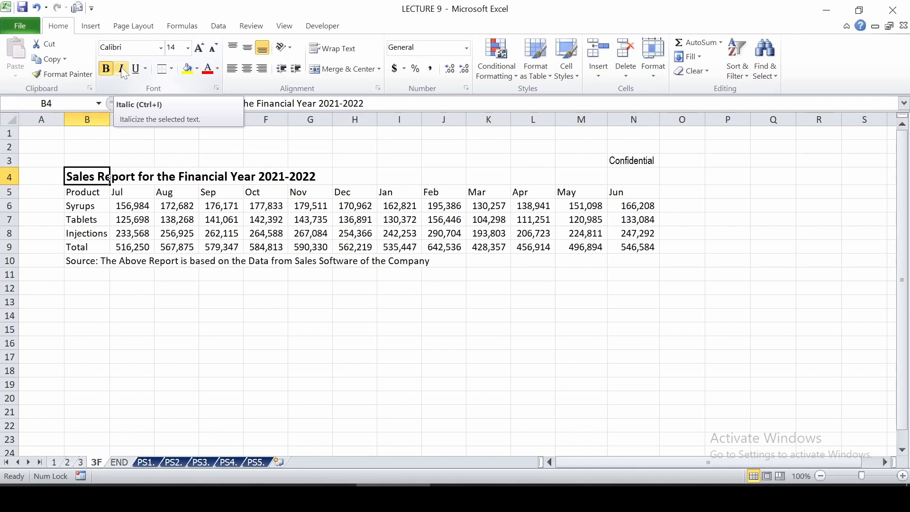
Step: Italicize and underline the source note in cell B10
click(81, 264)
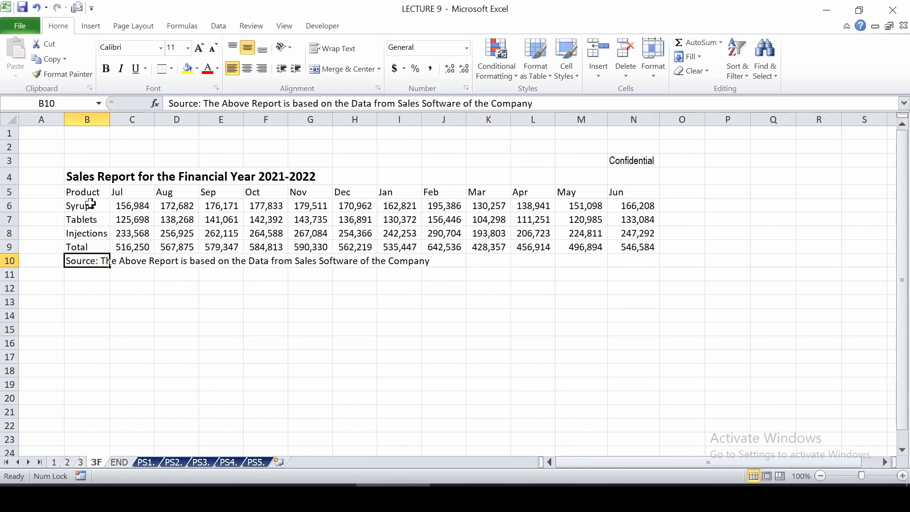
click(122, 71)
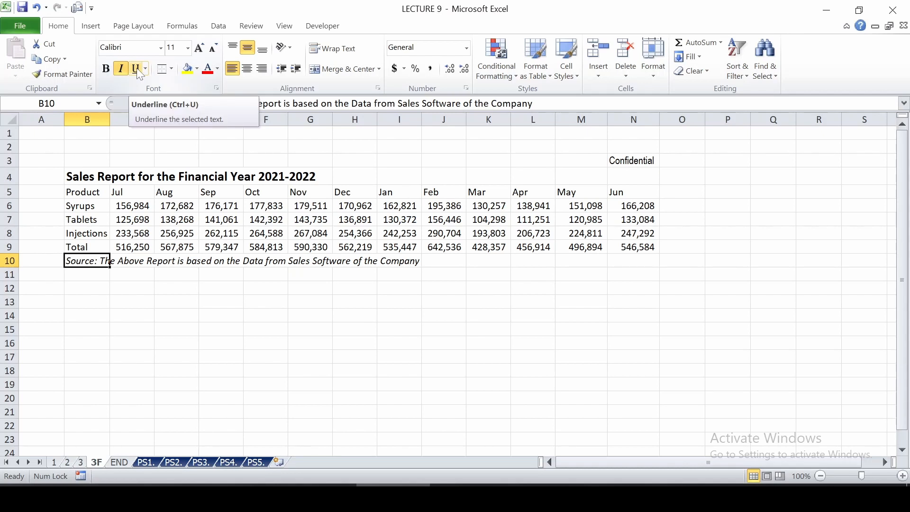
click(137, 69)
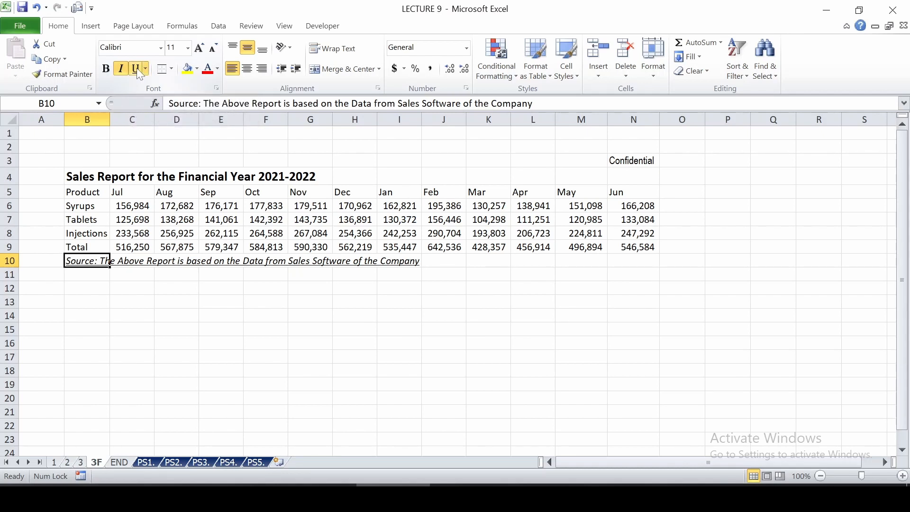
Step: Apply all borders to the report's title row, cells B4 to N4
click(174, 71)
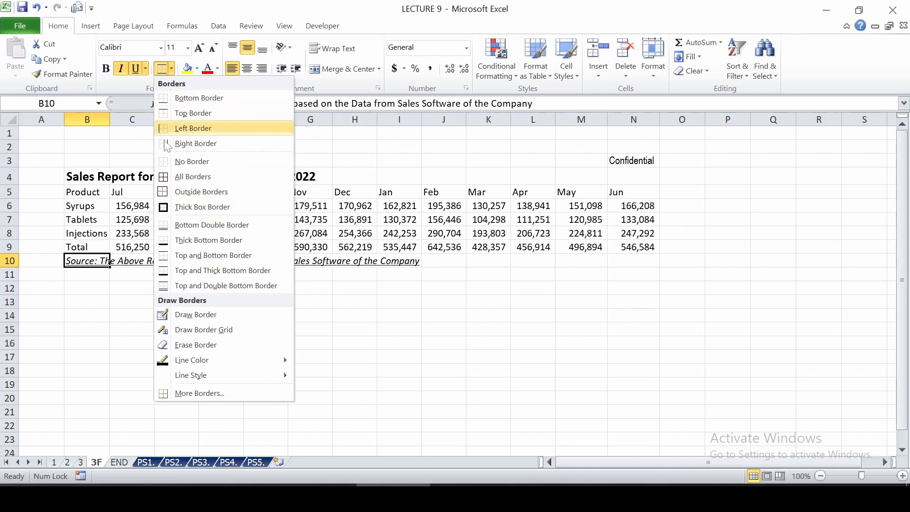
click(126, 182)
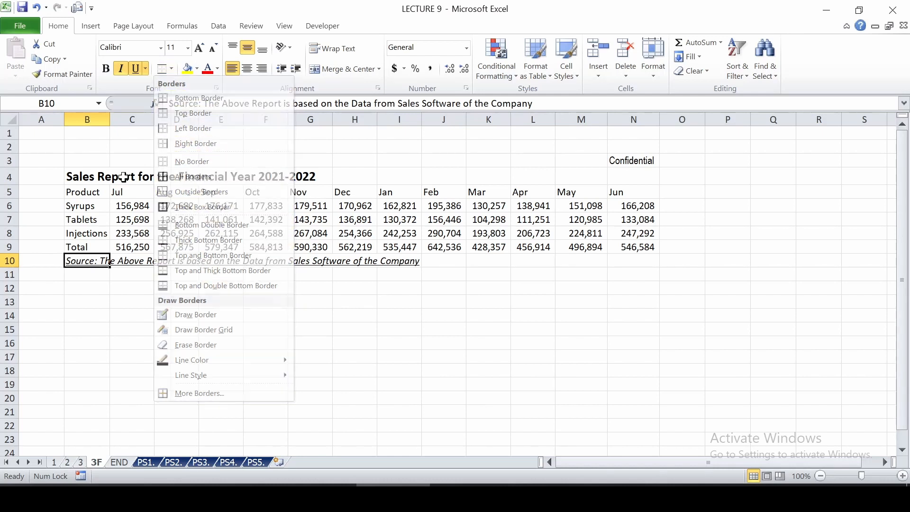
click(93, 177)
key(shift+Right)
key(shift+Right)
key(shift+Right)
key(shift+Right)
key(shift+Right)
key(shift+Right)
key(shift+Right)
key(shift+Right)
key(shift+Right)
key(shift+Right)
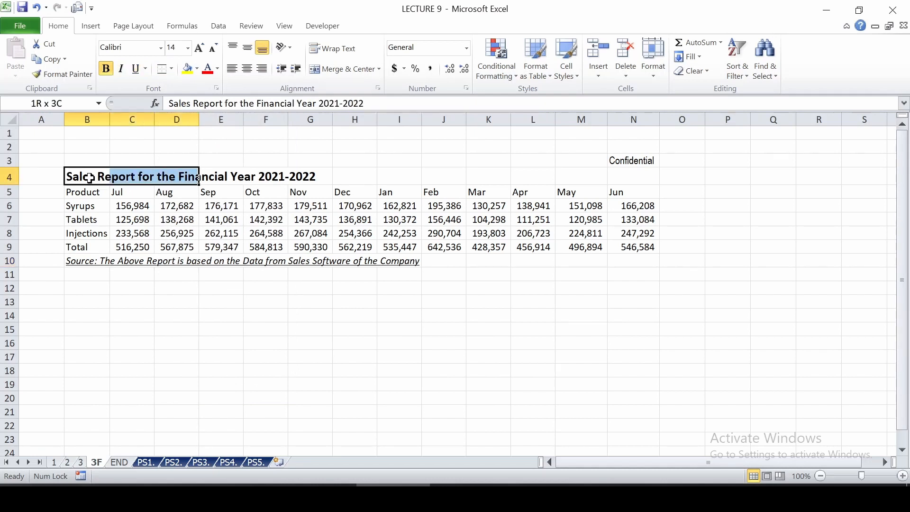
key(shift+Right)
key(shift+Right)
key(shift+Right)
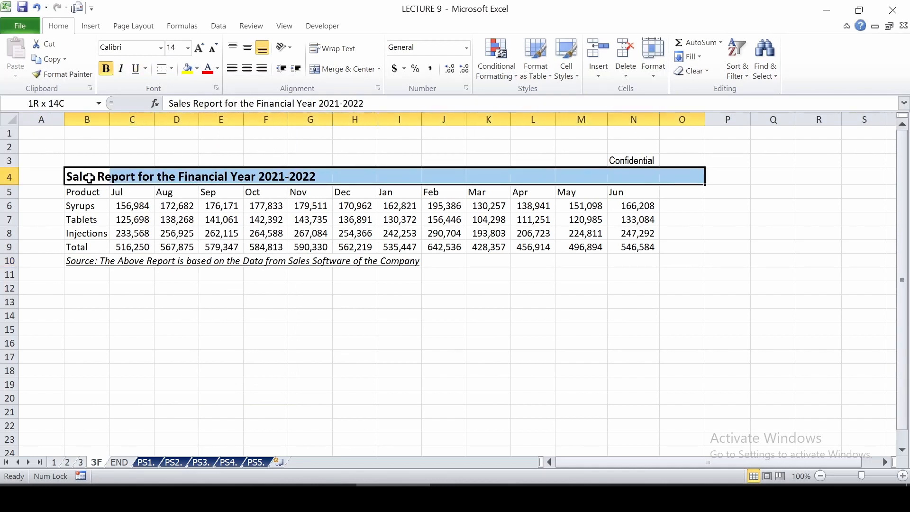
key(shift+Left)
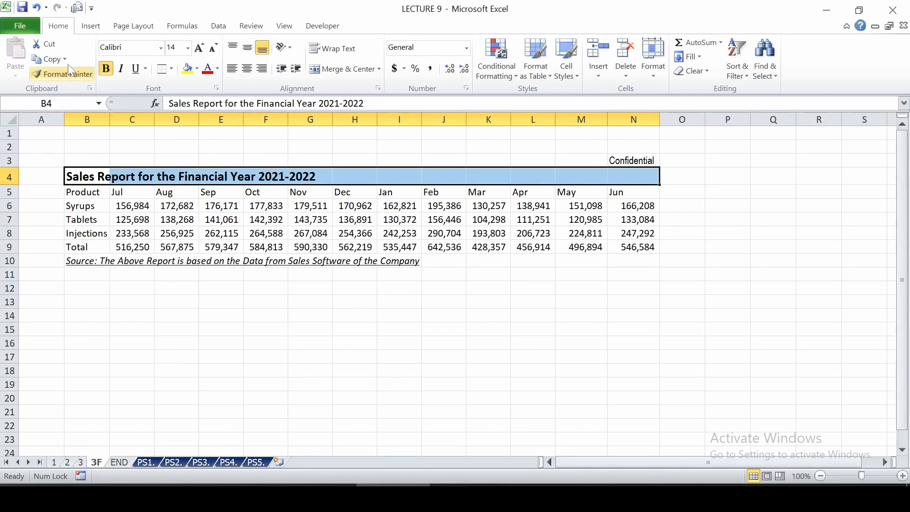
click(172, 69)
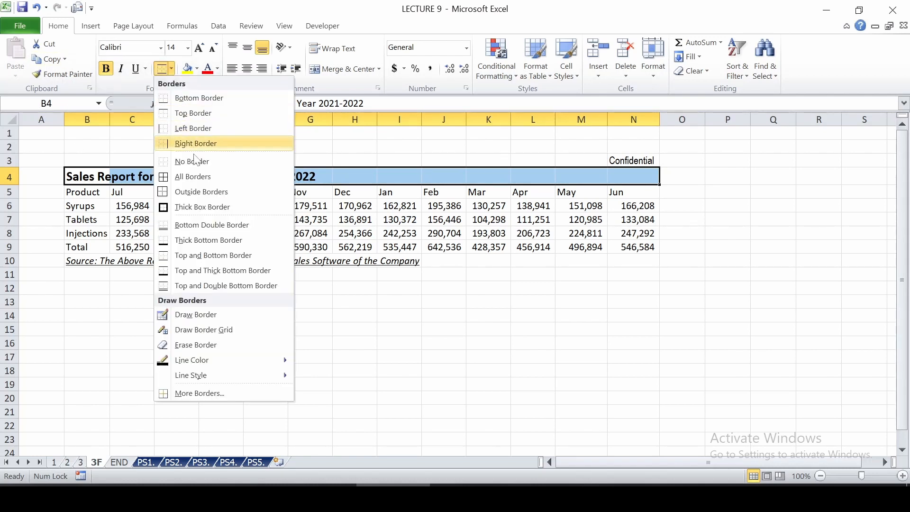
click(190, 178)
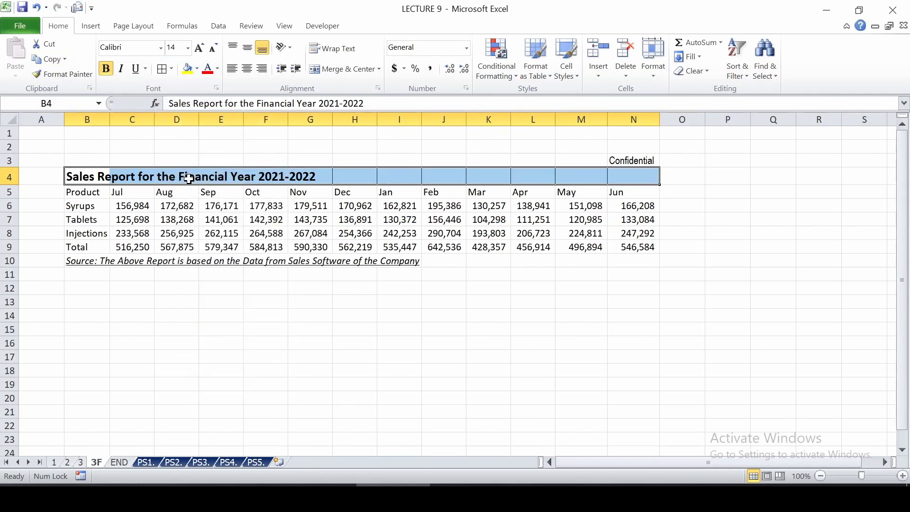
Step: Apply all borders to the sales table from the Product header through the Total row, cells B5 to N9
click(92, 193)
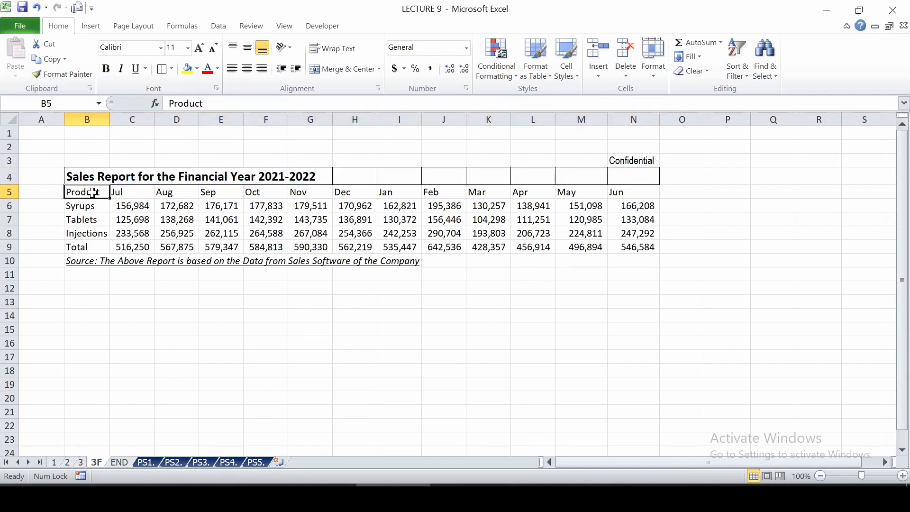
key(shift+Right)
key(shift+Right)
key(shift+Right)
key(shift+Right)
key(shift+Right)
key(shift+Right)
key(shift+Right)
key(shift+Right)
key(shift+Right)
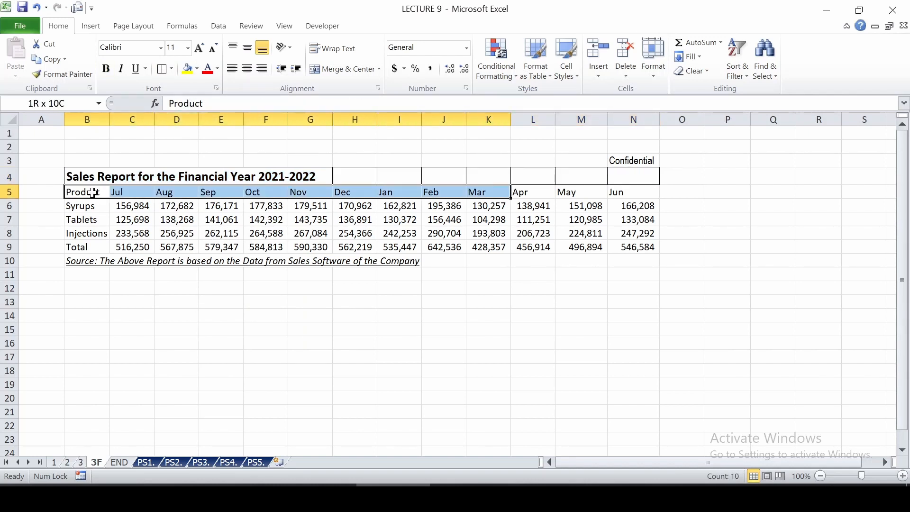
key(shift+Right)
key(shift+Right)
key(shift+Right)
key(shift+Down)
key(shift+Down)
key(shift+Down)
key(shift+Down)
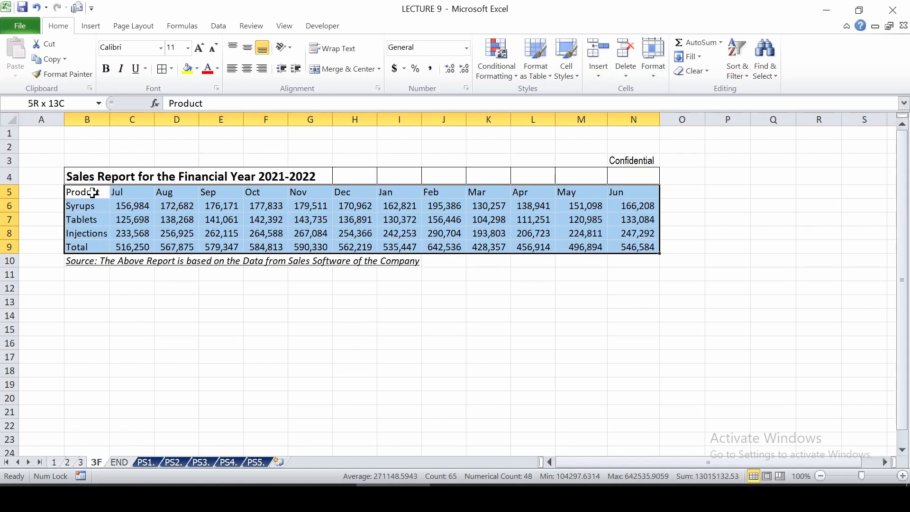
click(163, 75)
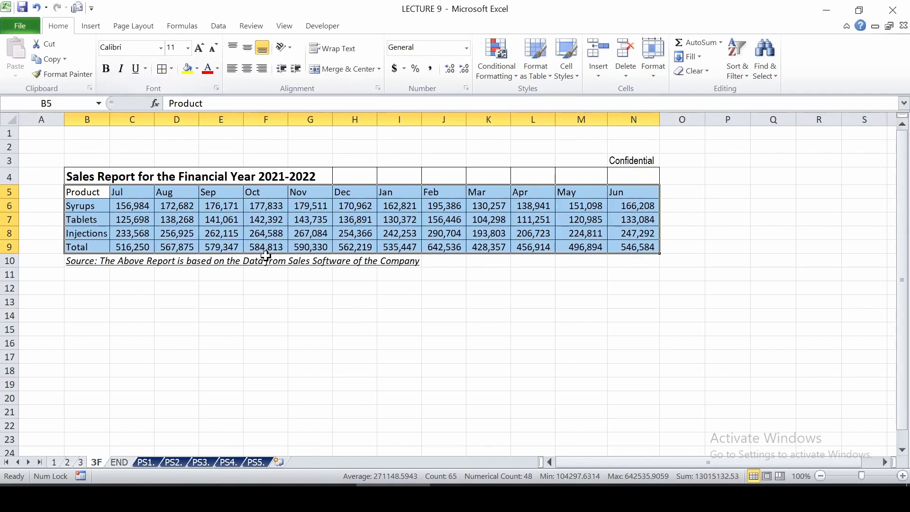
click(239, 282)
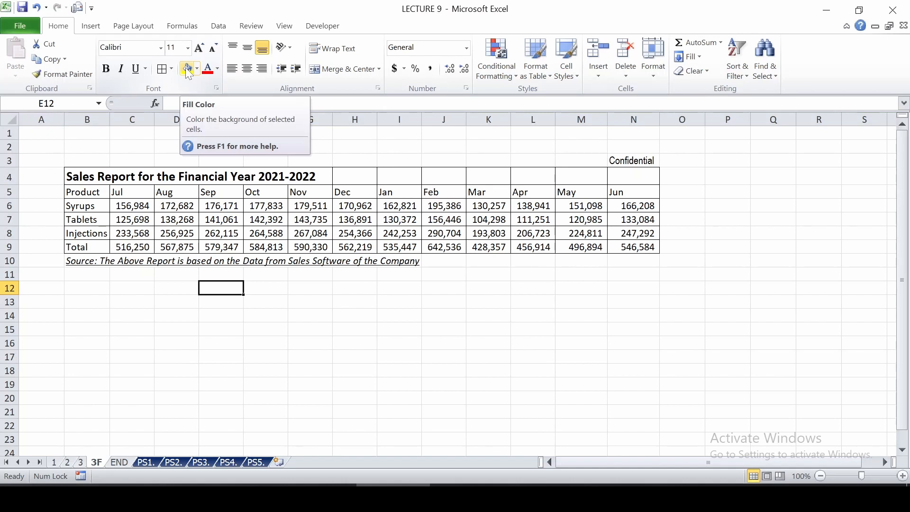
Step: Fill the title row B4 to N4 with the recently used blue and make its text white
click(124, 176)
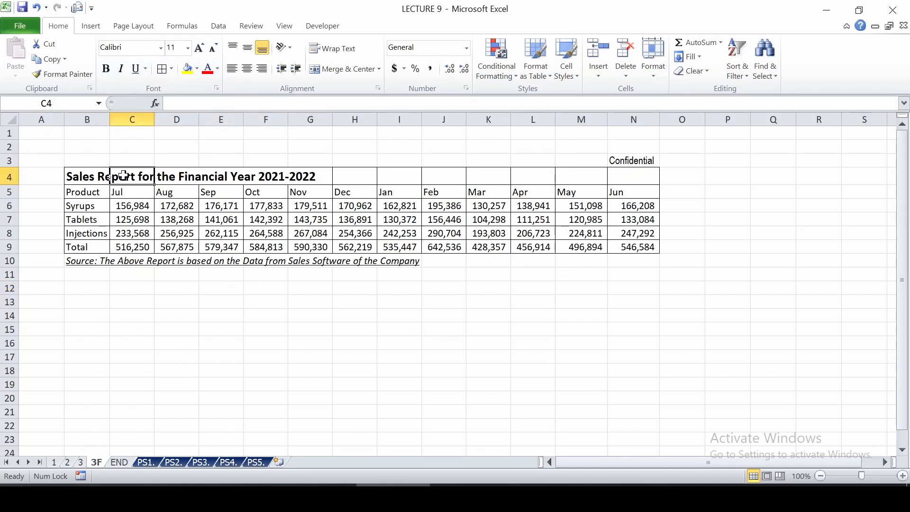
click(91, 175)
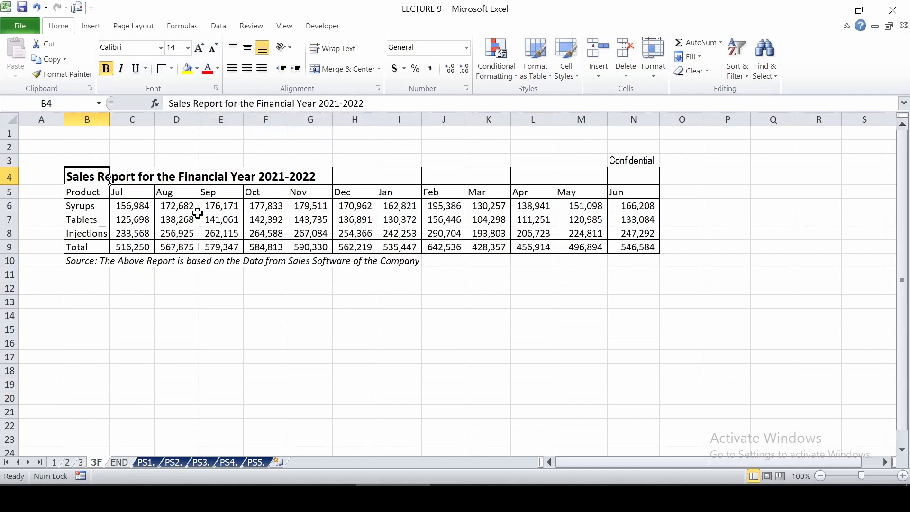
key(shift+Right)
key(shift+Right)
key(shift+Right)
key(shift+Right)
key(shift+Right)
key(shift+Right)
key(shift+Right)
key(shift+Right)
key(shift+Right)
key(shift+Right)
key(shift+Right)
key(shift+Right)
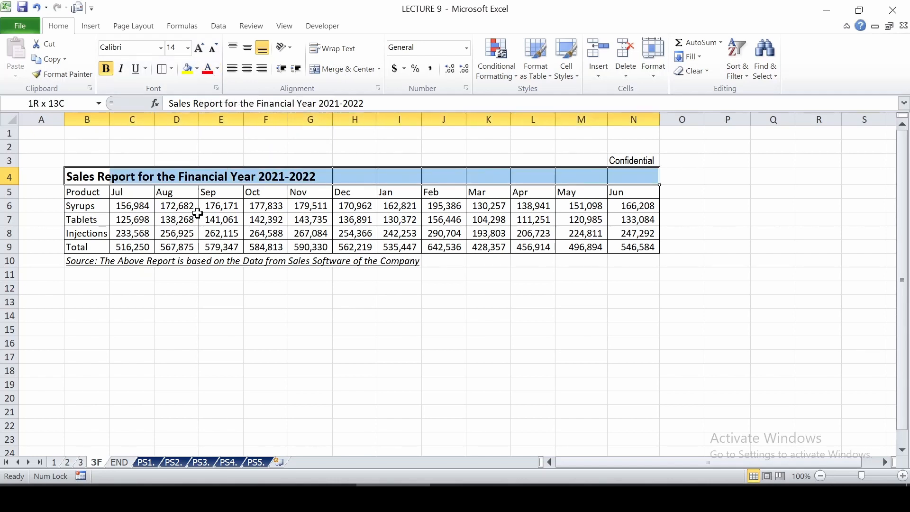
click(198, 70)
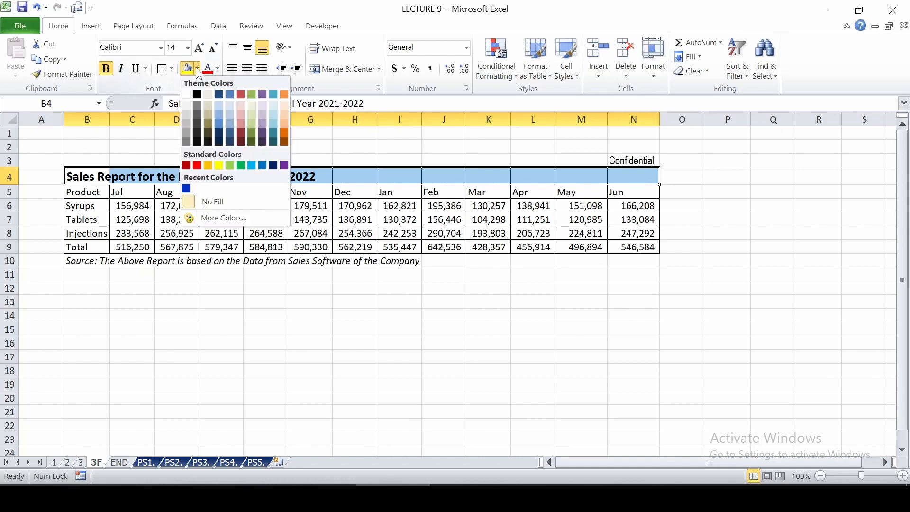
click(187, 190)
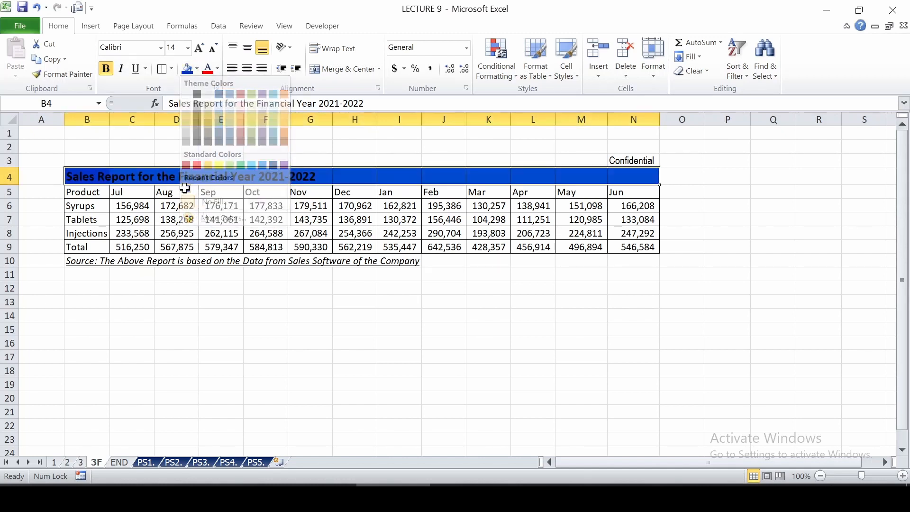
click(218, 70)
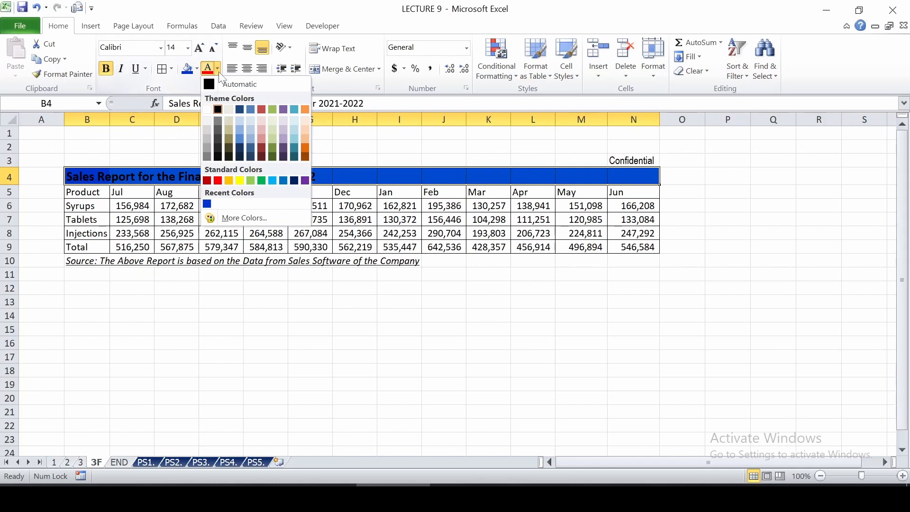
click(209, 111)
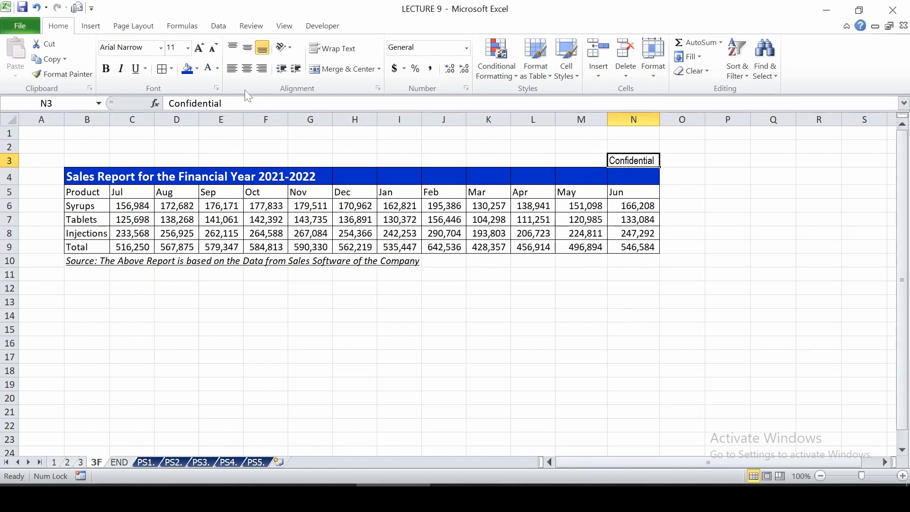
Step: Change the font color of the Confidential label in cell N3 to red
click(218, 70)
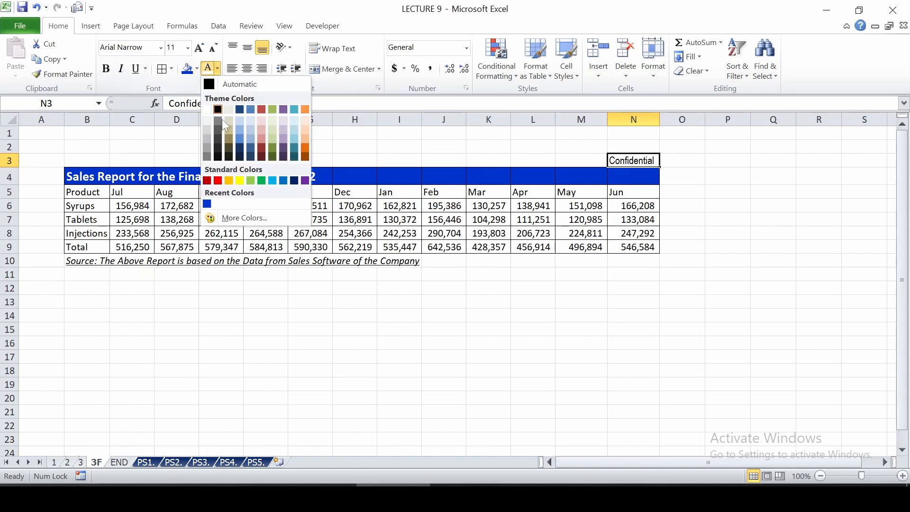
click(219, 180)
Step: Fill the header row B5 to N5 and the product names in B6 to B8 with light grey
click(88, 195)
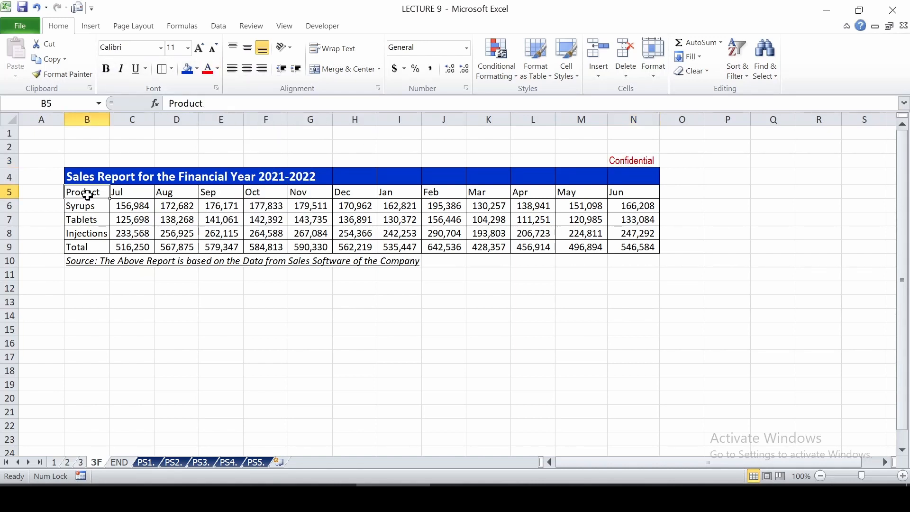
key(ctrl+shift+Right)
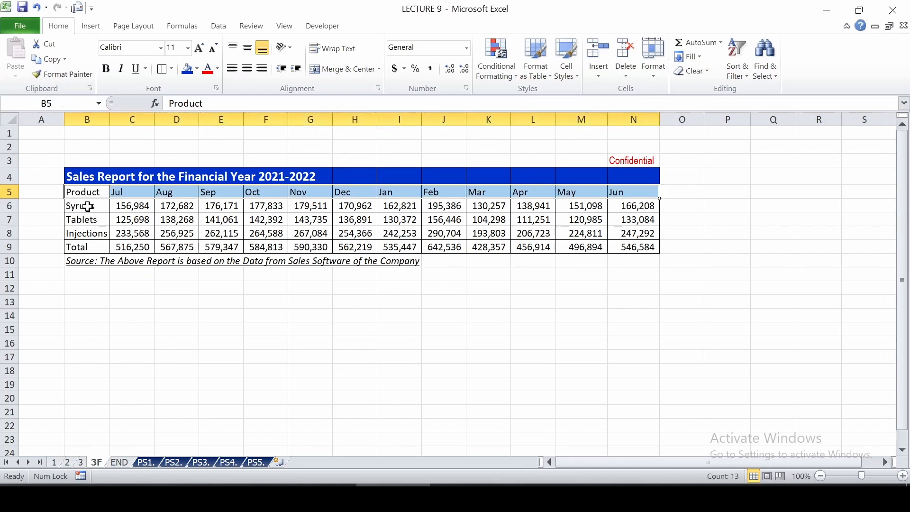
ctrl+click(87, 206)
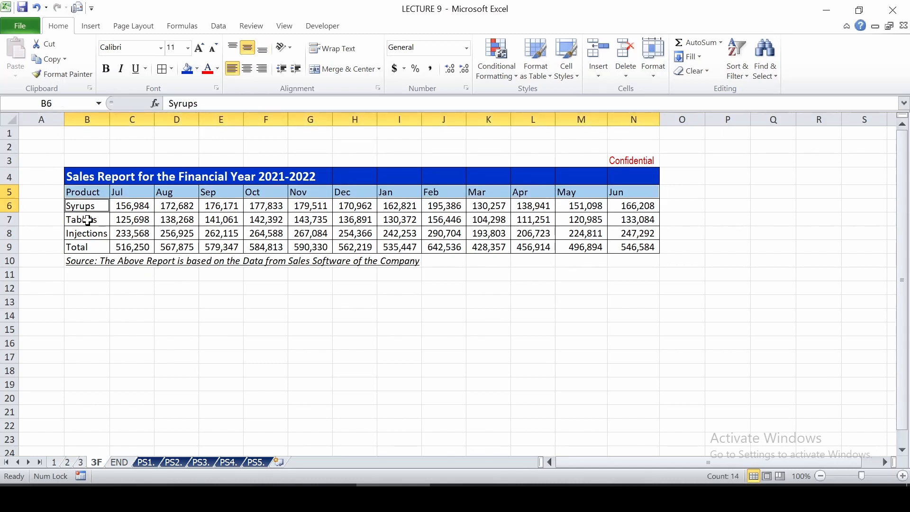
ctrl+click(88, 220)
ctrl+click(88, 233)
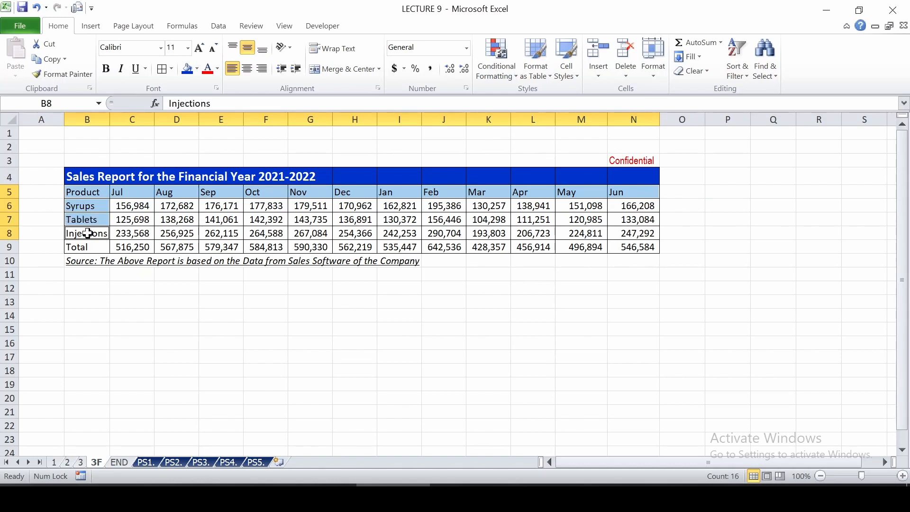
click(197, 69)
click(186, 110)
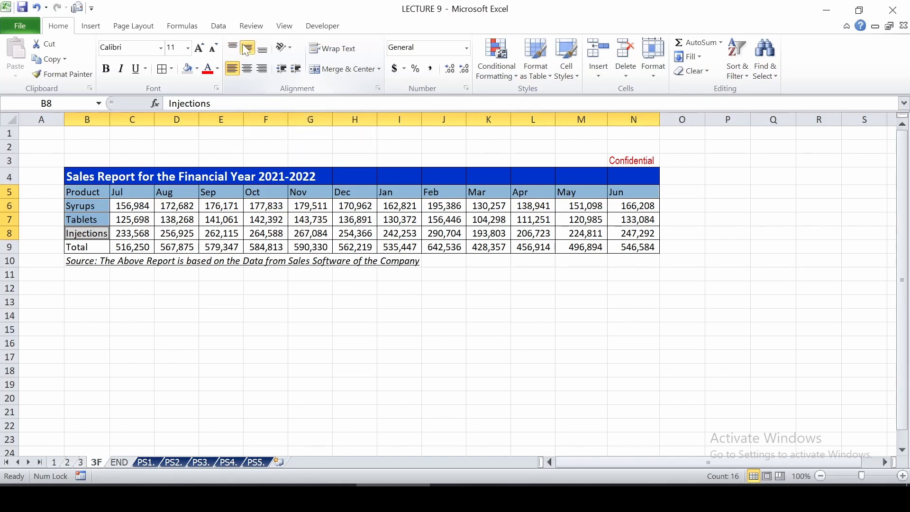
Step: Center and bold the header row B5 to N5 and the product names in B6 to B8
click(248, 70)
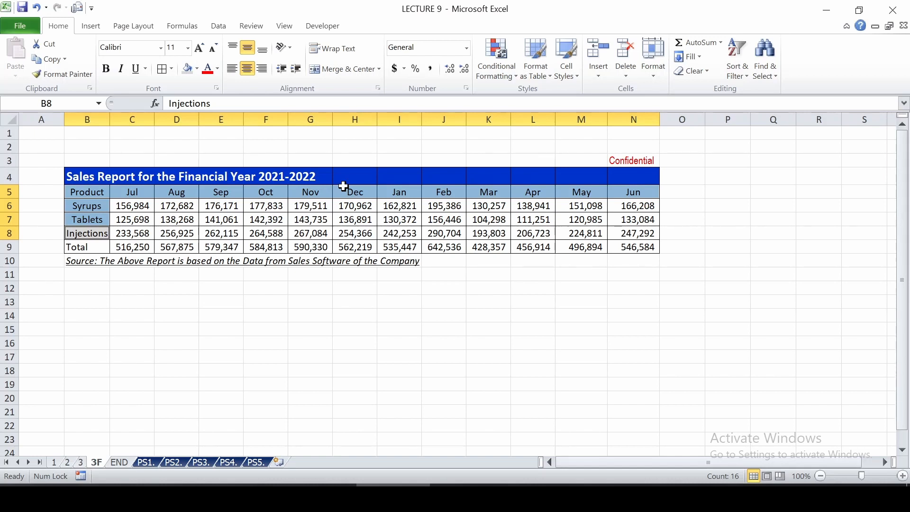
click(107, 70)
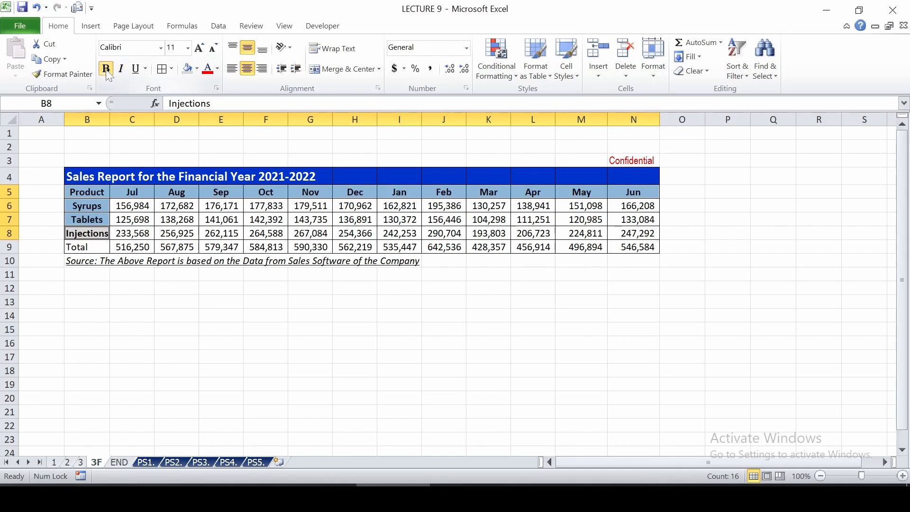
click(332, 50)
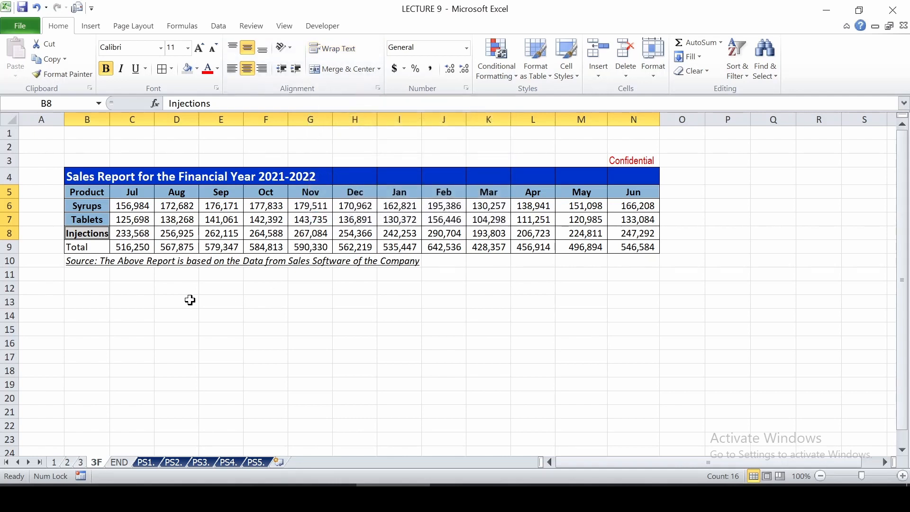
Step: Enter a sample sentence in cell B13 reading "My name is" followed by the person's first name
click(99, 304)
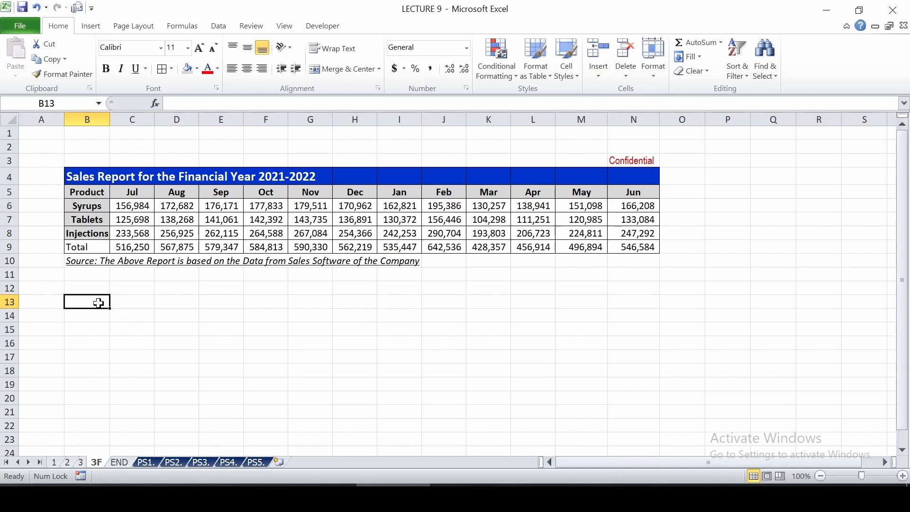
text(My n)
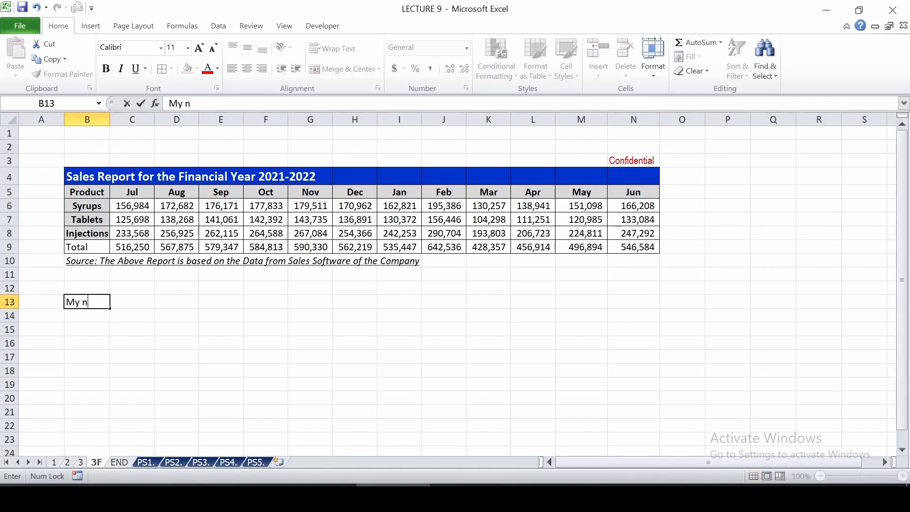
text(ame is Adeel)
key(Return)
click(98, 303)
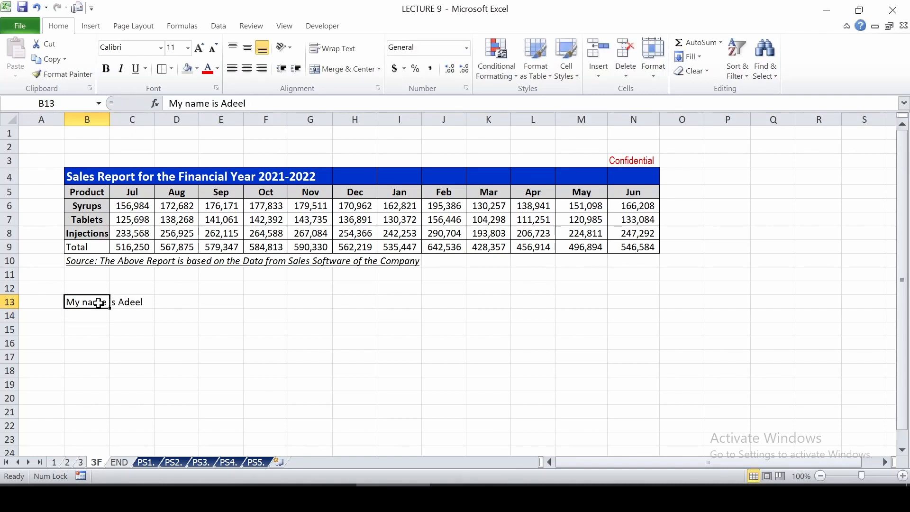
Step: Enter "I am a Boy" in cell C13 and select the sample sentence in cell B13
key(Right)
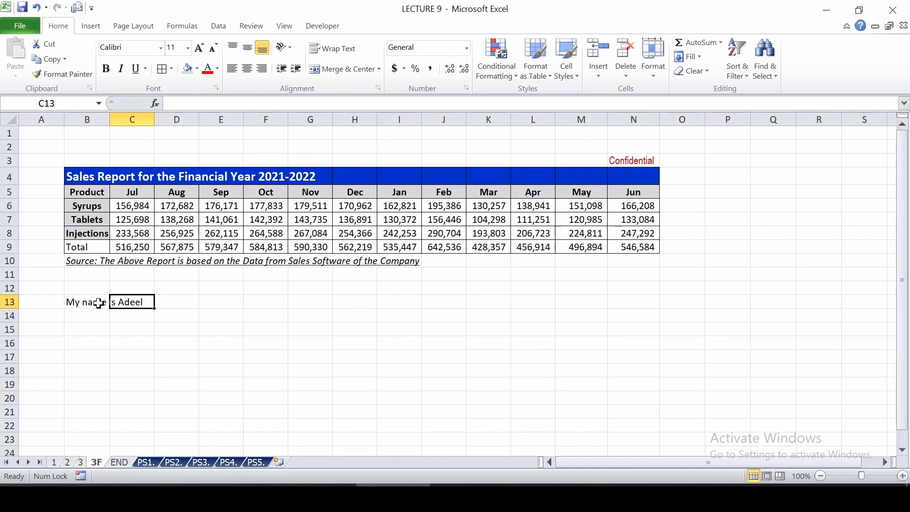
text(I)
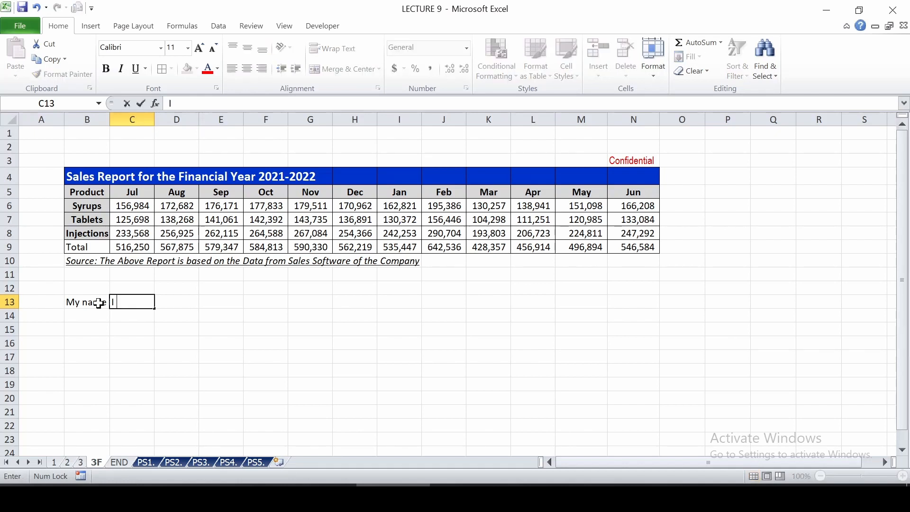
text( am a Boy)
key(Return)
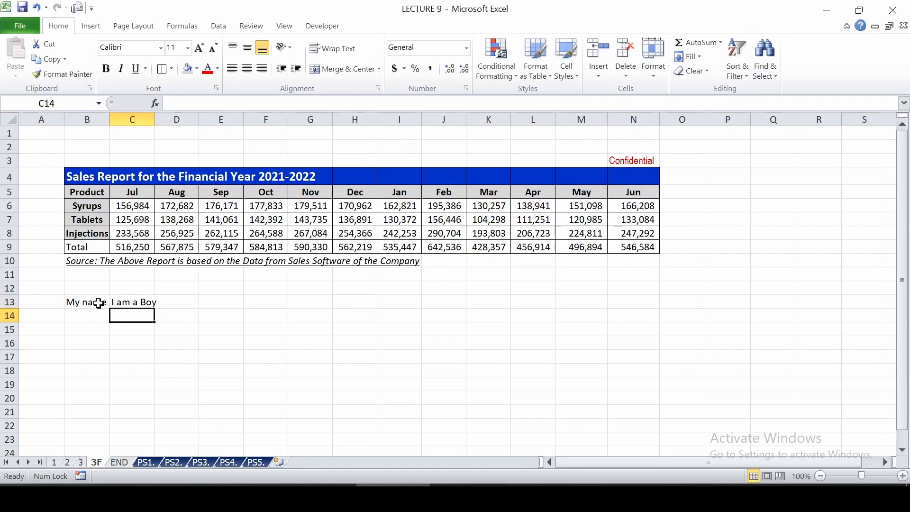
key(Up)
click(99, 303)
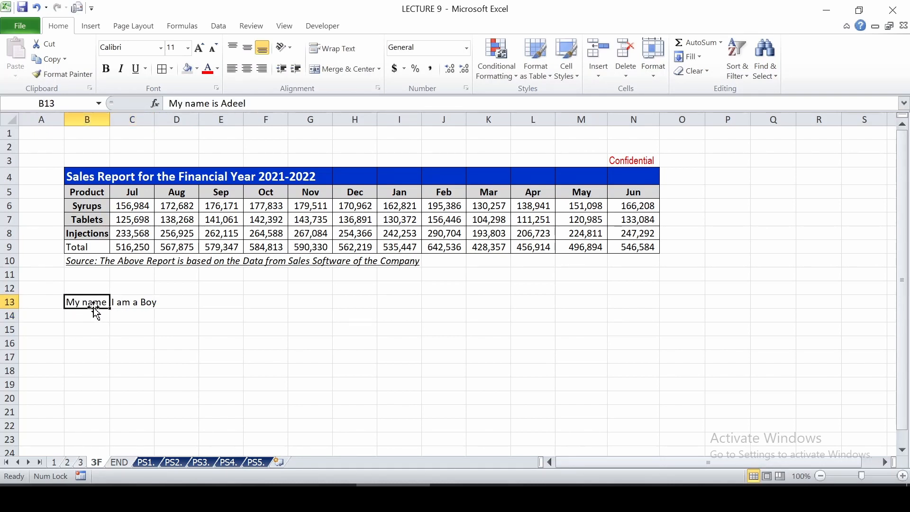
Step: Wrap the sample sentence in cell B13, and clear the contents of cells B13 and C13
click(345, 56)
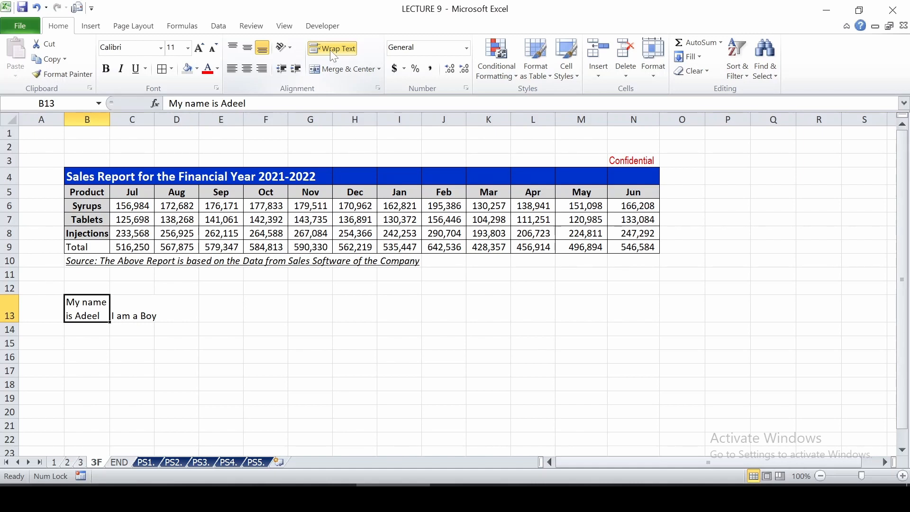
key(shift+Right)
key(Delete)
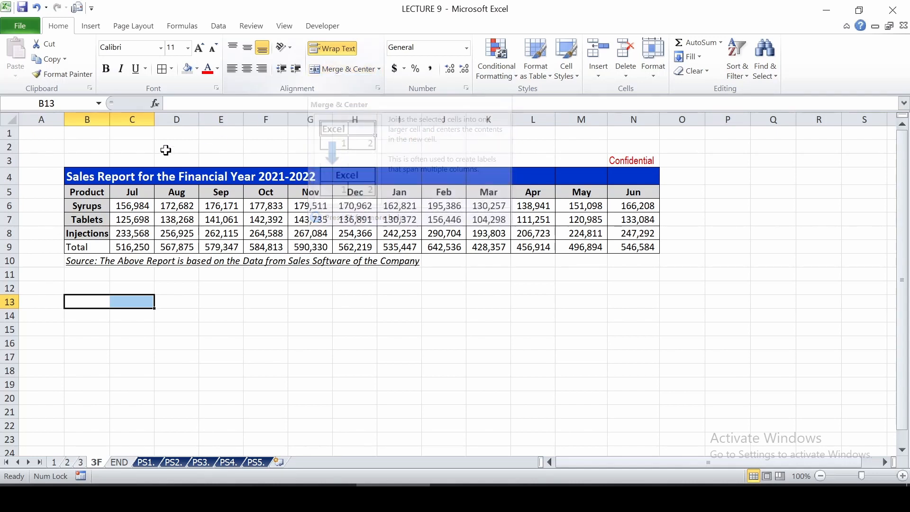
Step: Merge and center the report title across cells B4 to N4
click(83, 179)
key(shift+Right)
key(shift+Right)
key(shift+Right)
key(shift+Right)
key(shift+Right)
key(shift+Right)
key(shift+Right)
key(shift+Right)
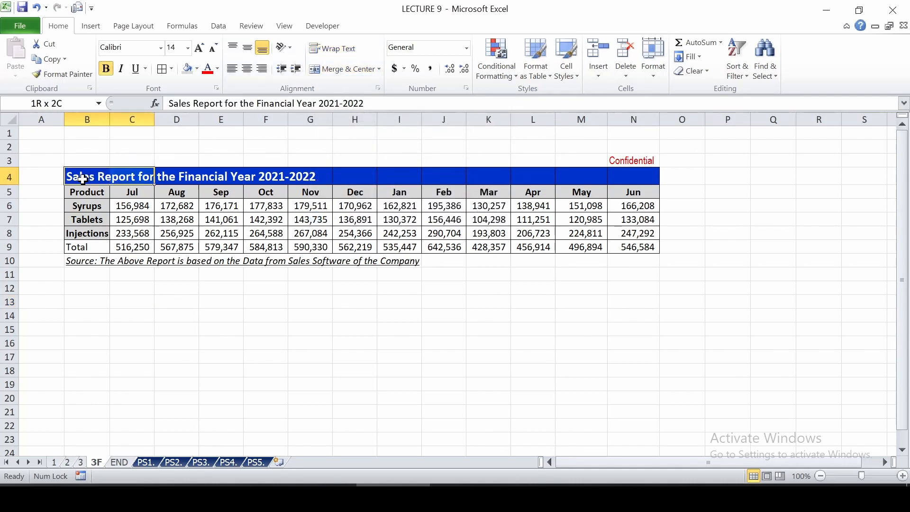
key(shift+Right)
key(shift+Right)
key(shift+Right)
key(shift+Right)
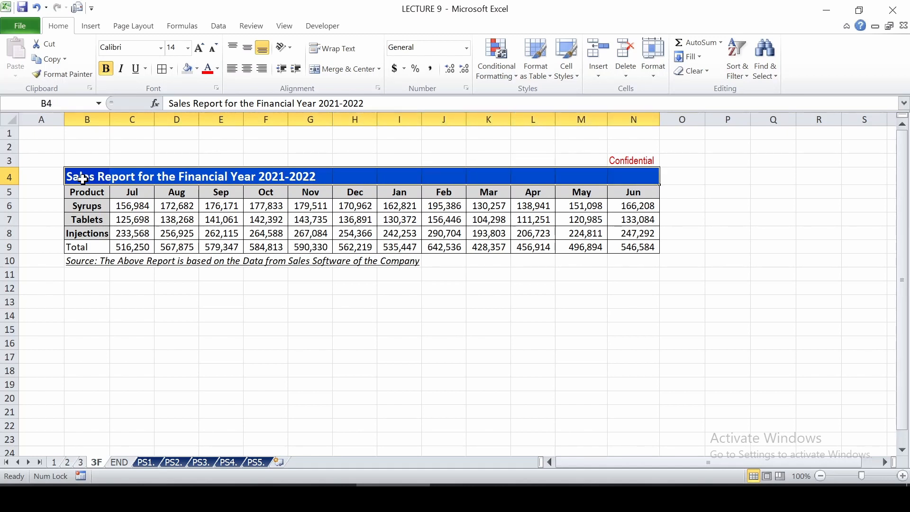
click(341, 70)
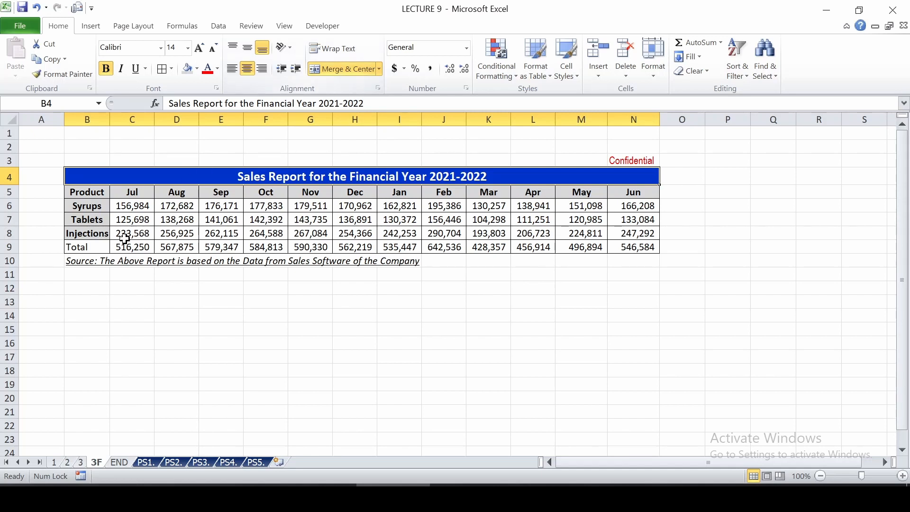
Step: Apply a top and thick bottom border to the Total row B9 to N9 and make it bold
click(89, 246)
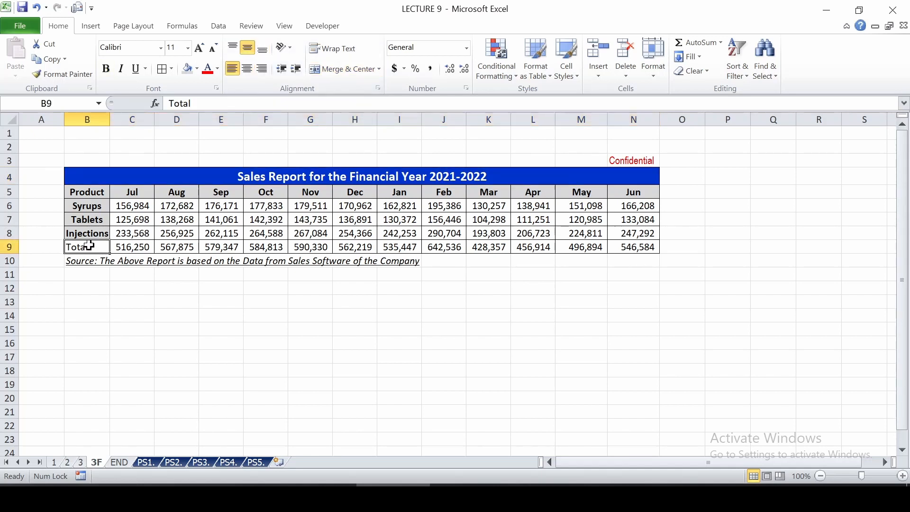
key(ctrl+shift+Right)
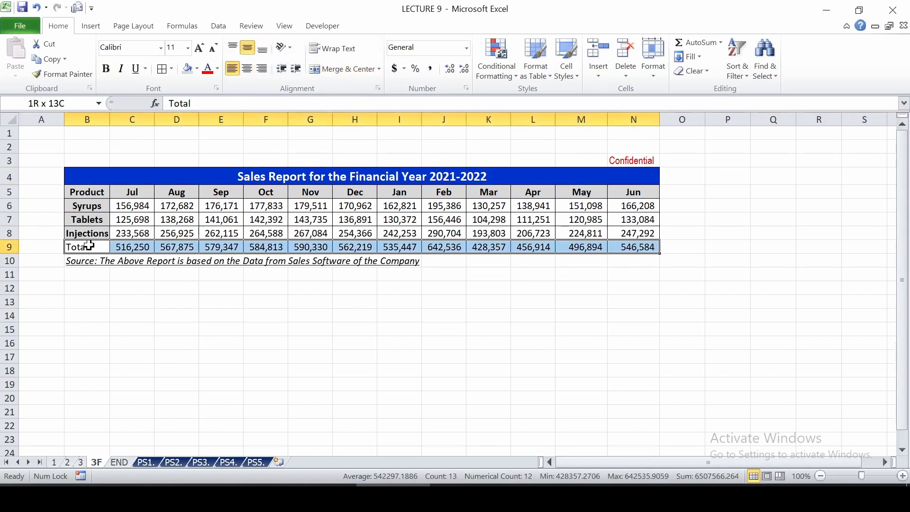
click(172, 69)
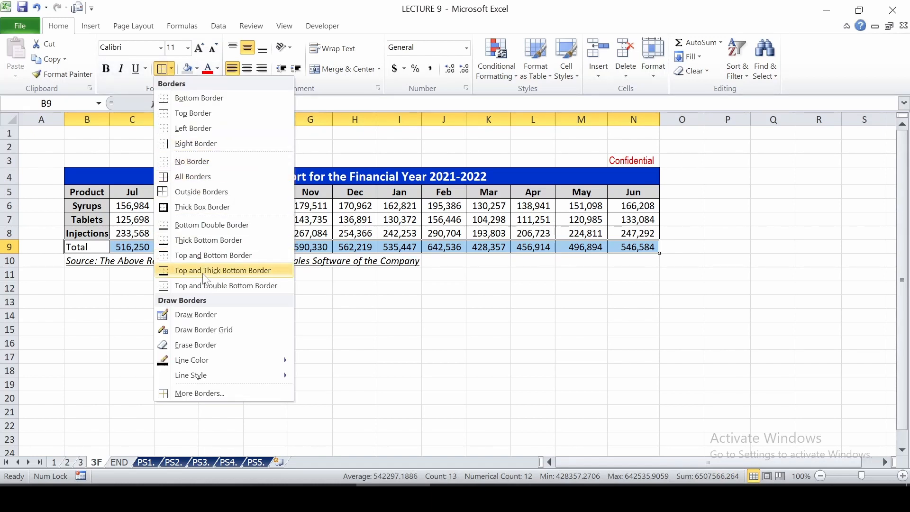
click(238, 279)
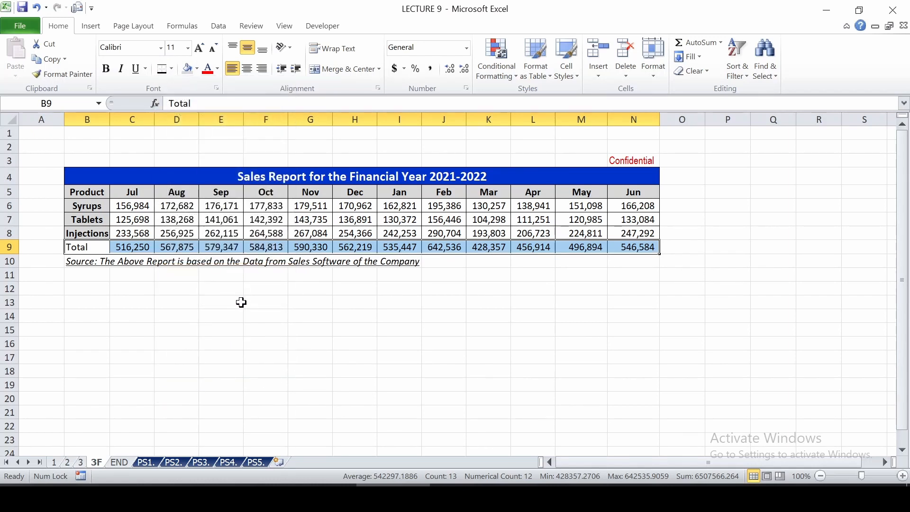
click(106, 69)
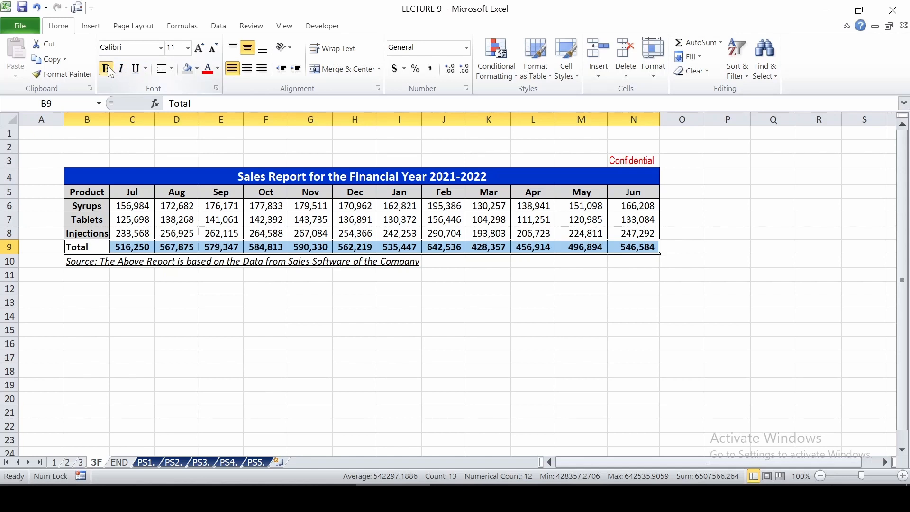
click(204, 316)
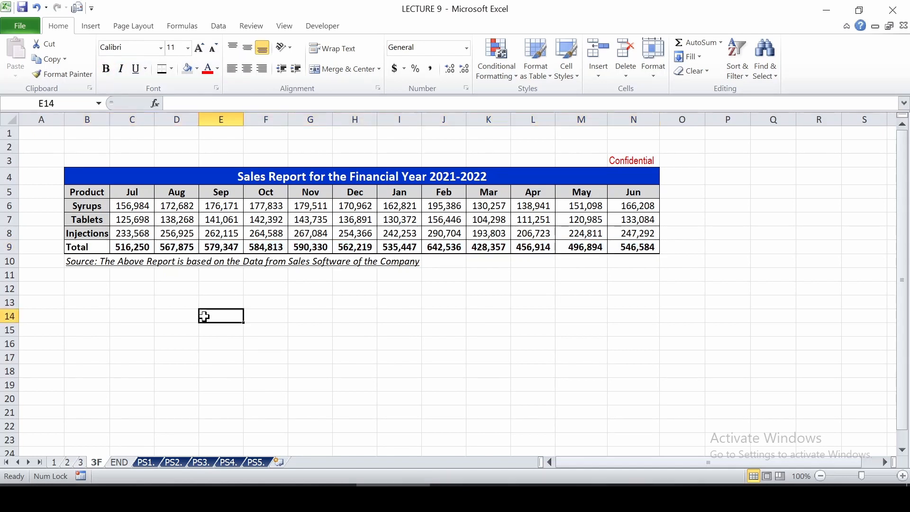
Step: Change the border of the Total row B9 to N9 to a top and double bottom border
drag(75, 246, 631, 247)
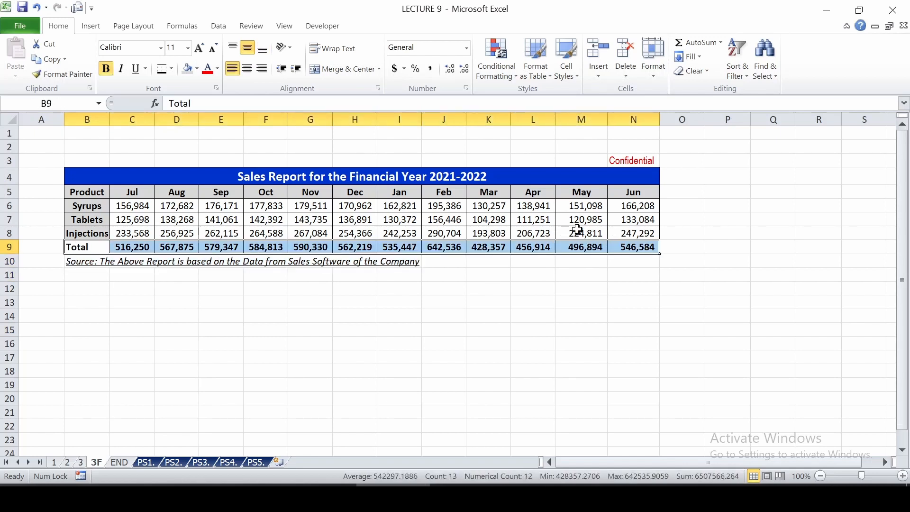
click(171, 71)
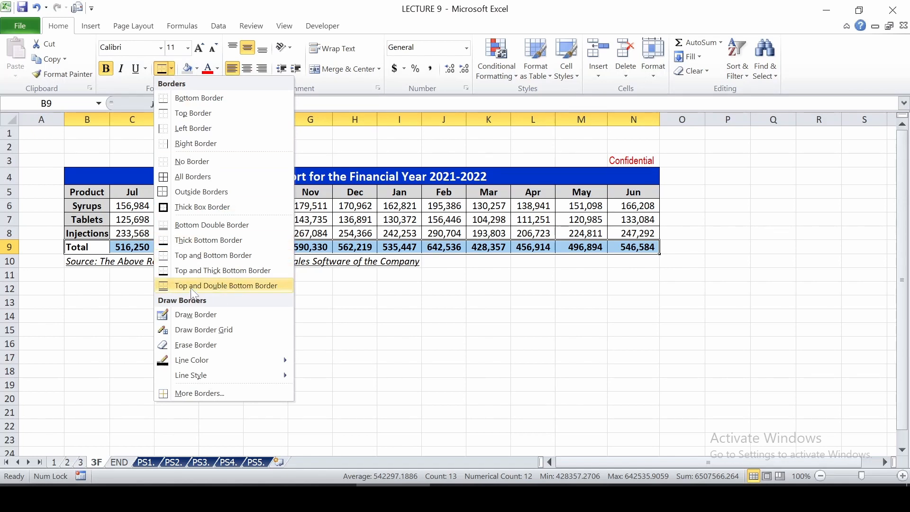
click(216, 286)
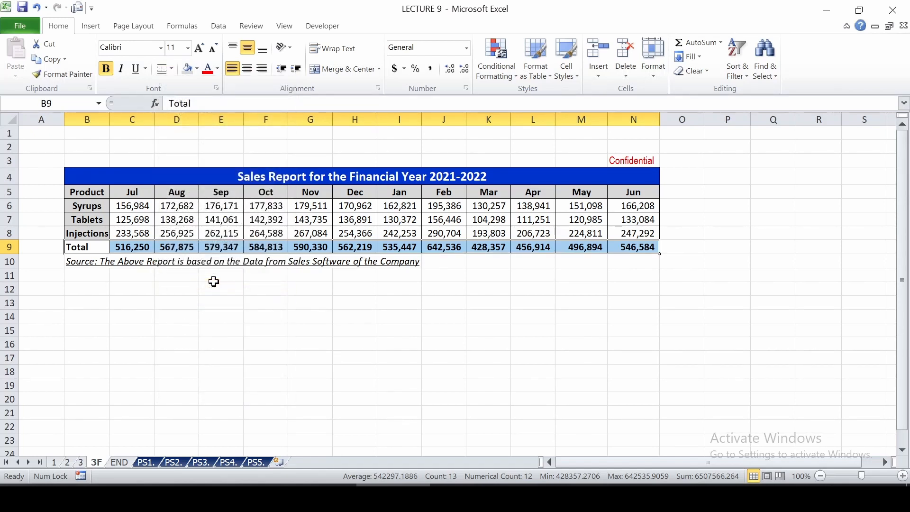
click(285, 302)
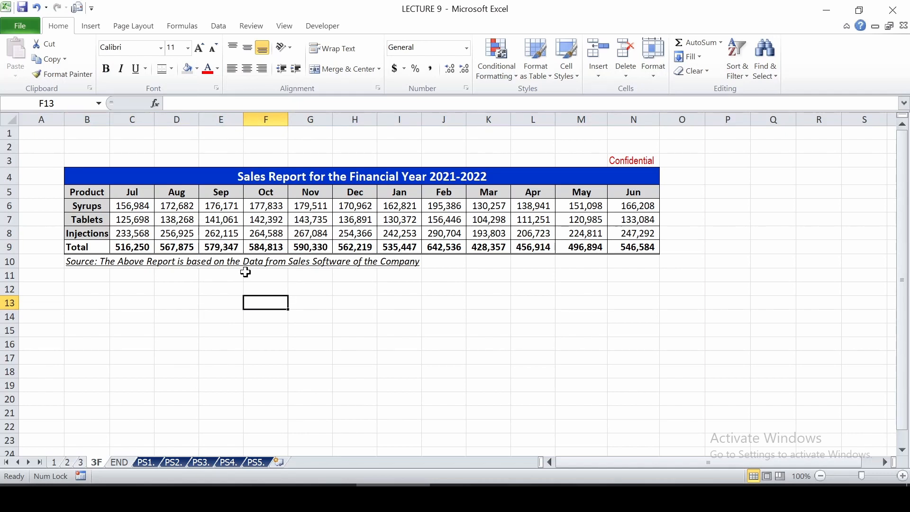
Step: Fill the Total row B9 to N9 with light grey
drag(91, 245, 620, 242)
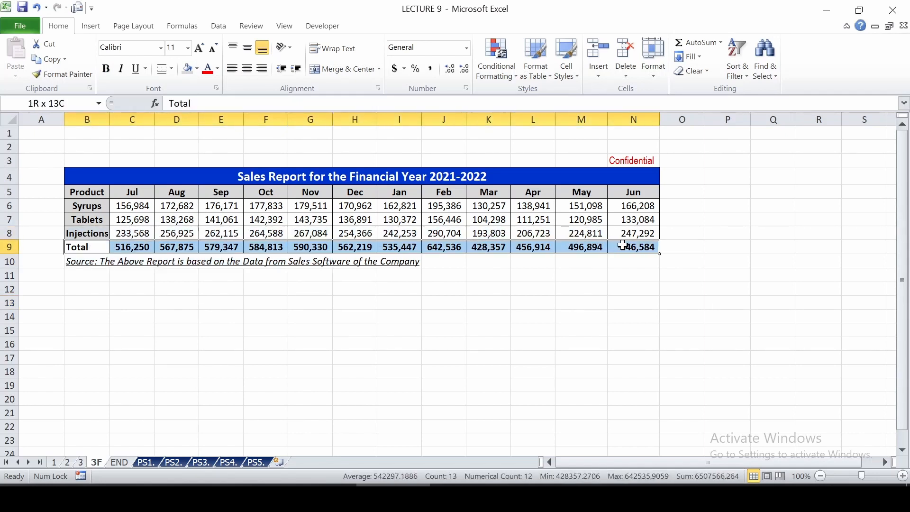
click(197, 69)
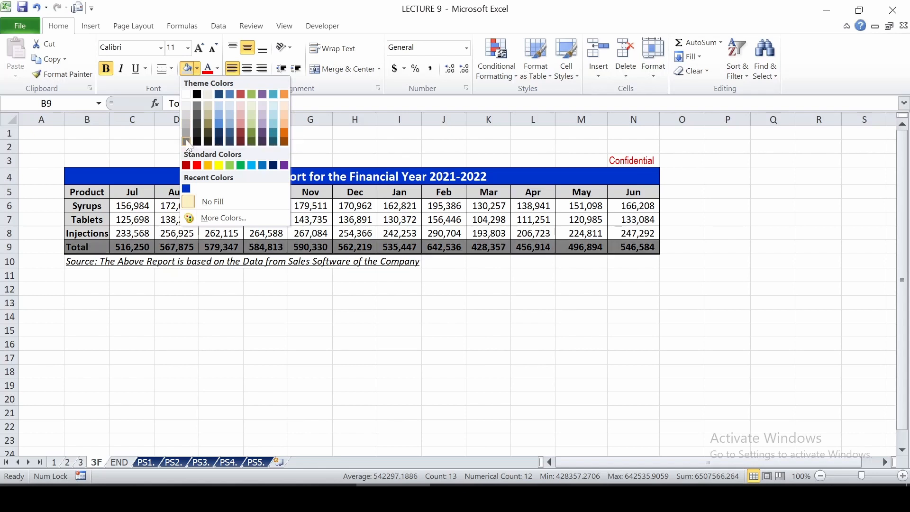
click(186, 115)
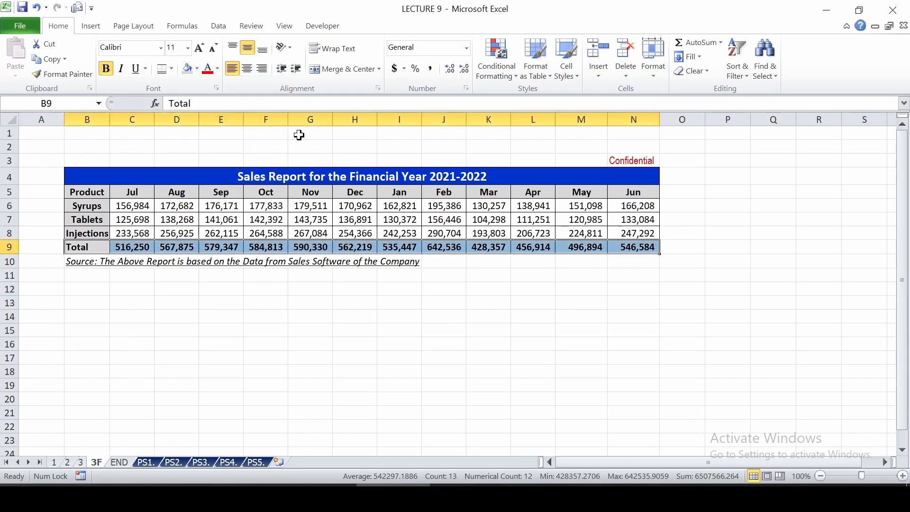
Step: Apply the Explanatory Text cell style to the source note in cell B10
click(79, 265)
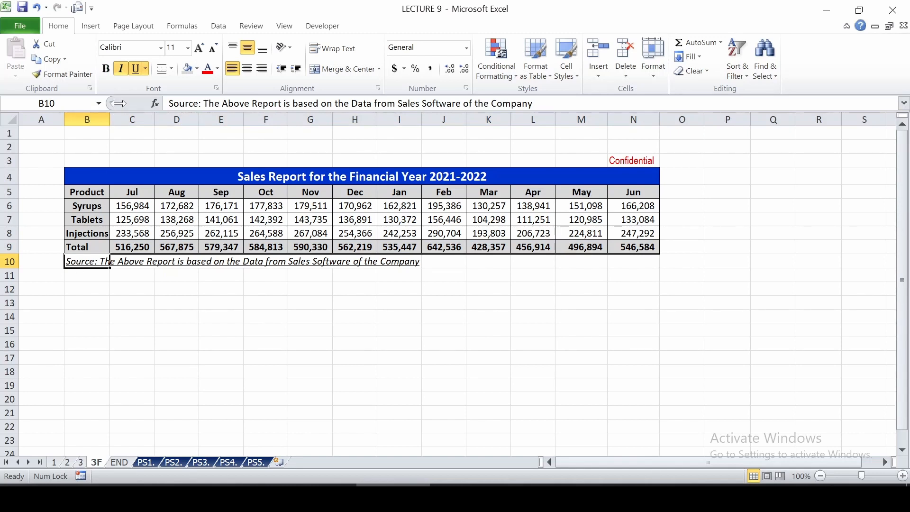
click(218, 69)
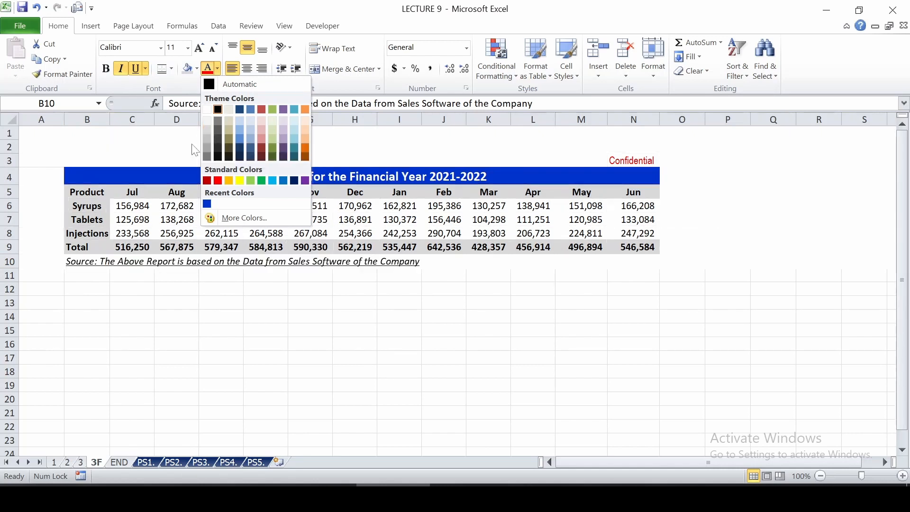
click(168, 150)
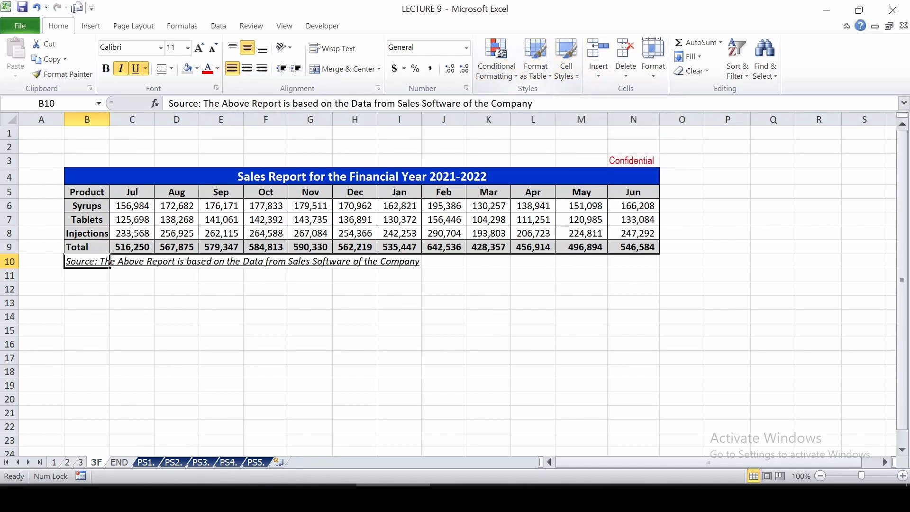
click(575, 74)
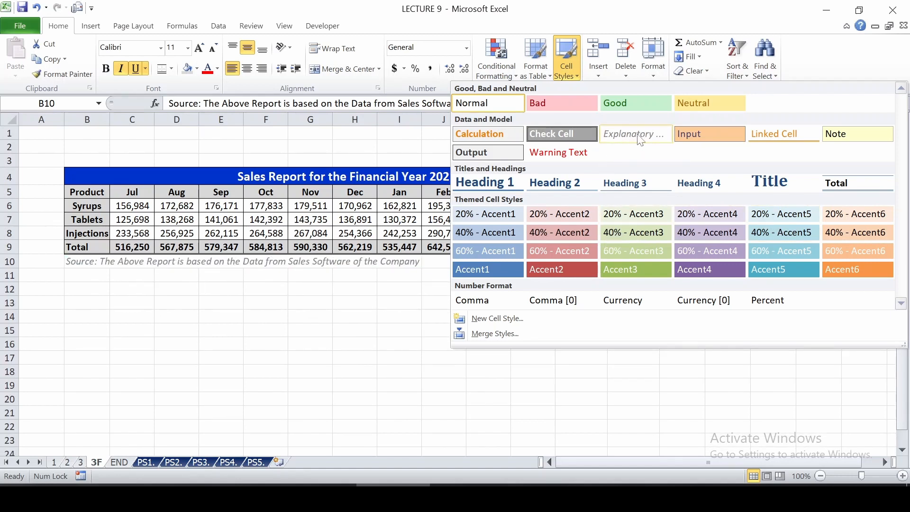
click(625, 138)
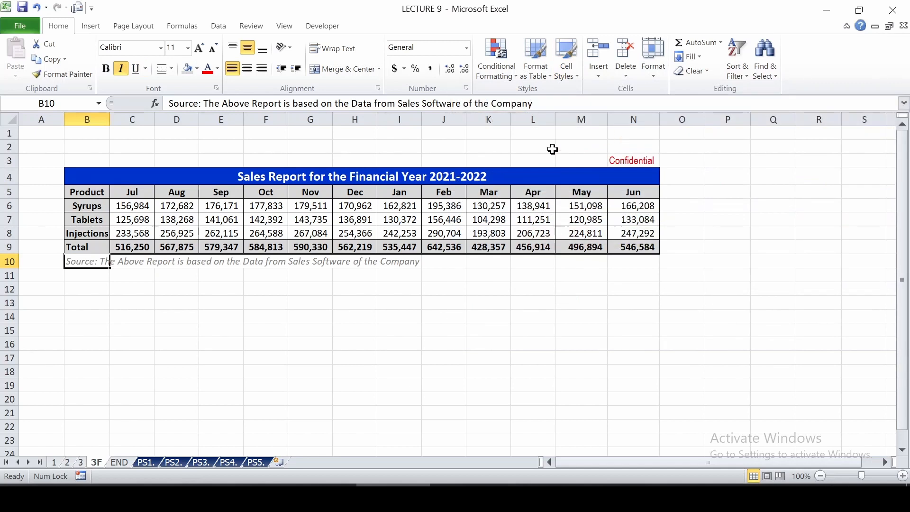
click(84, 279)
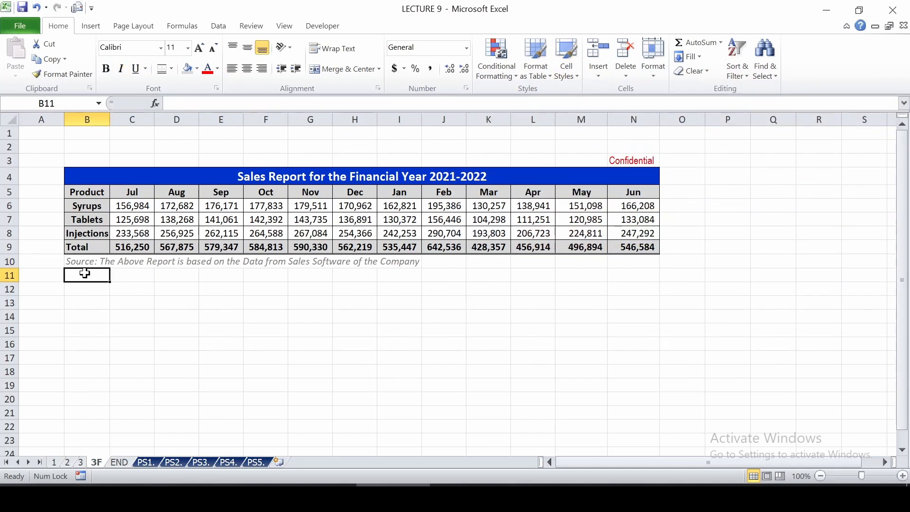
click(74, 263)
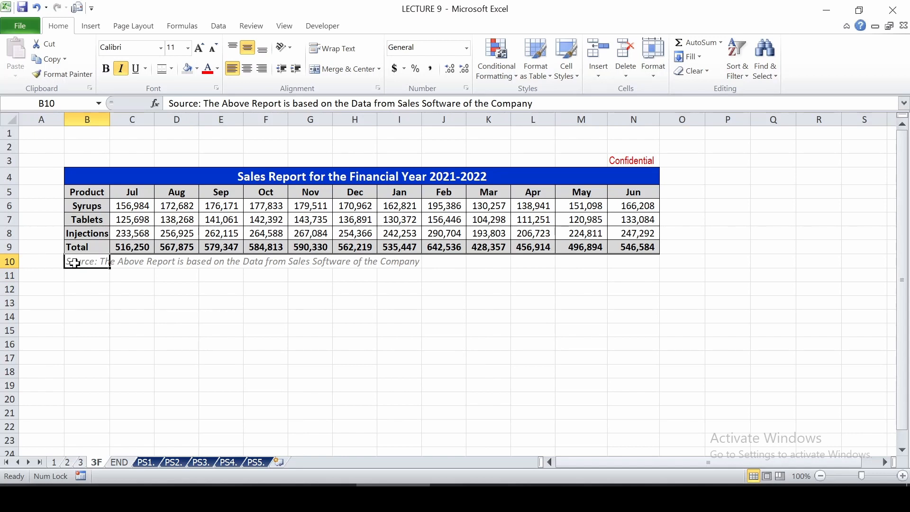
click(101, 289)
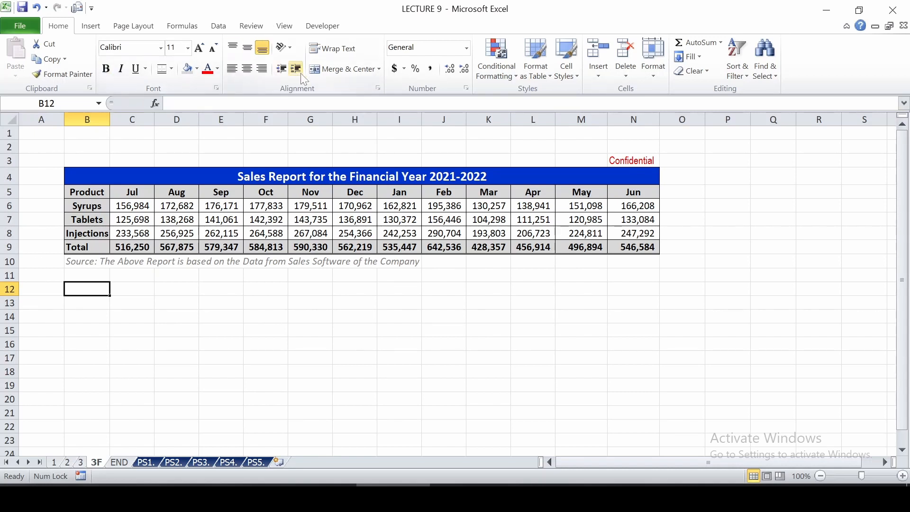
Step: Copy the unformatted sales report in cells B3 to N10 of sheet 3
click(107, 177)
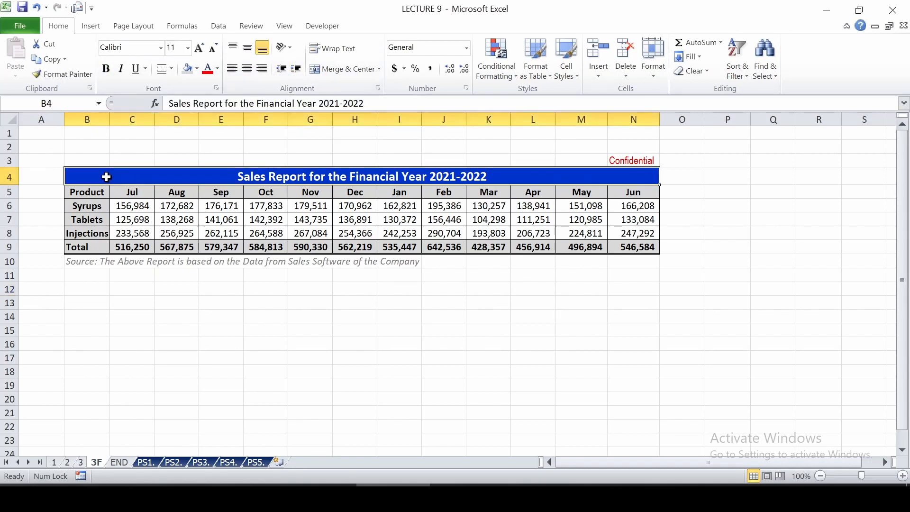
click(76, 161)
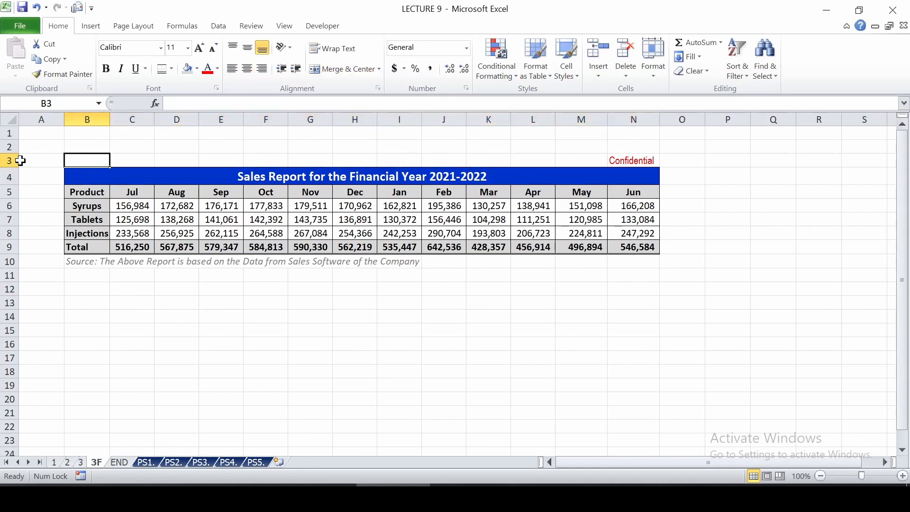
key(ctrl+Page_Up)
key(Right)
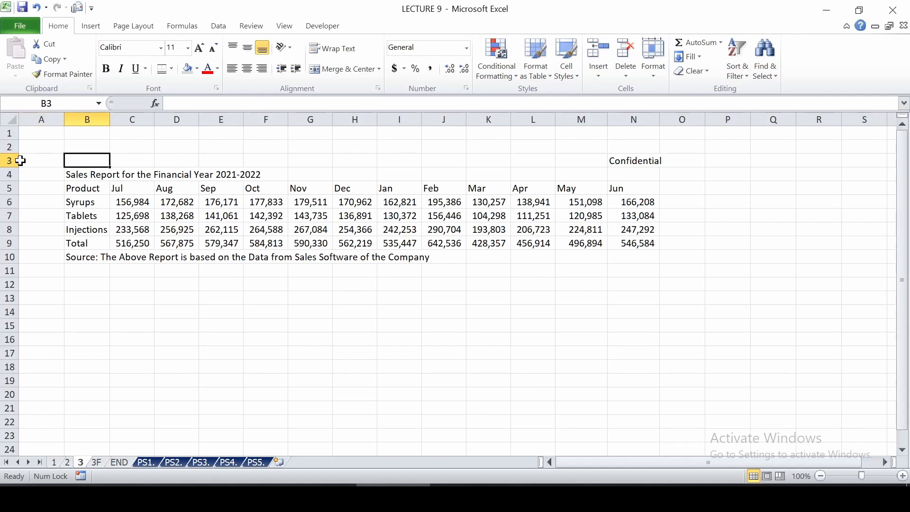
key(shift+Right)
key(shift+Right)
key(shift+Right)
key(shift+Right)
key(shift+Right)
key(shift+Right)
key(shift+Right)
key(shift+Right)
key(shift+Right)
key(shift+Right)
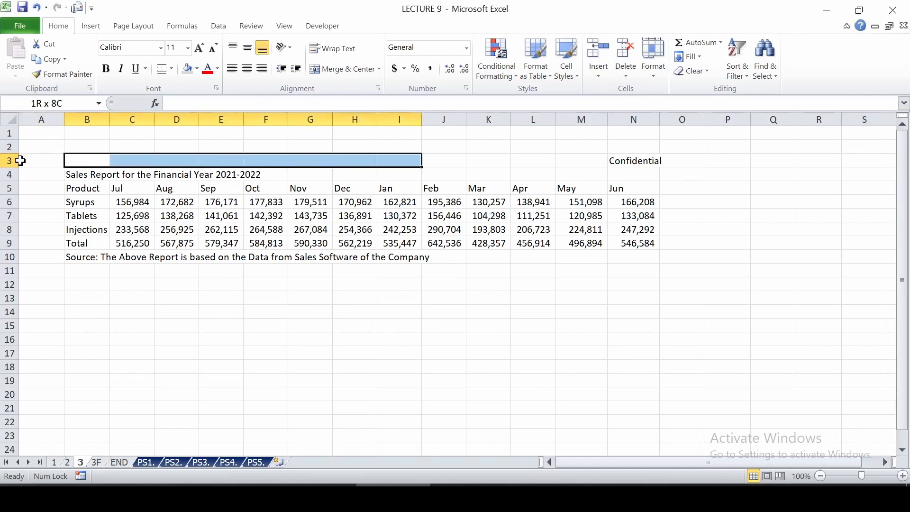
key(shift+Right)
key(shift+Right)
key(shift+Down)
key(shift+Down)
key(shift+Down)
key(shift+Down)
key(shift+Down)
key(shift+Down)
key(shift+Down)
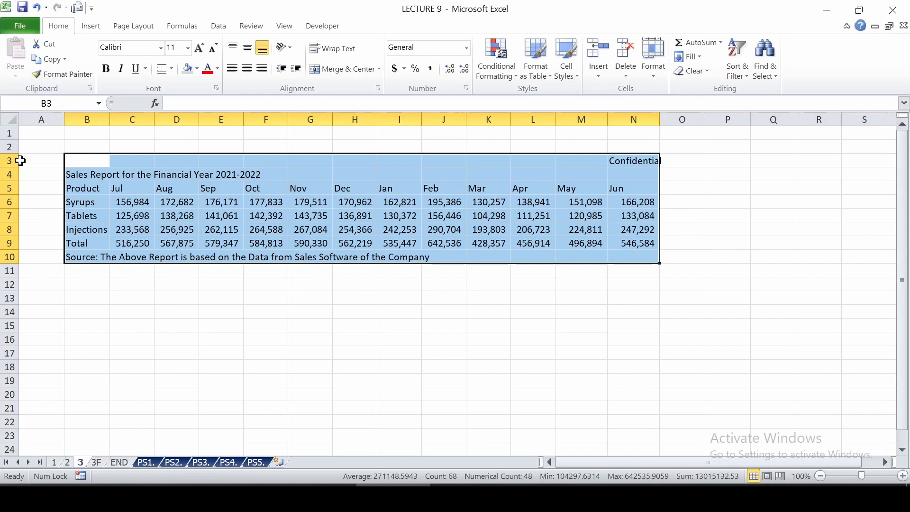
key(ctrl+c)
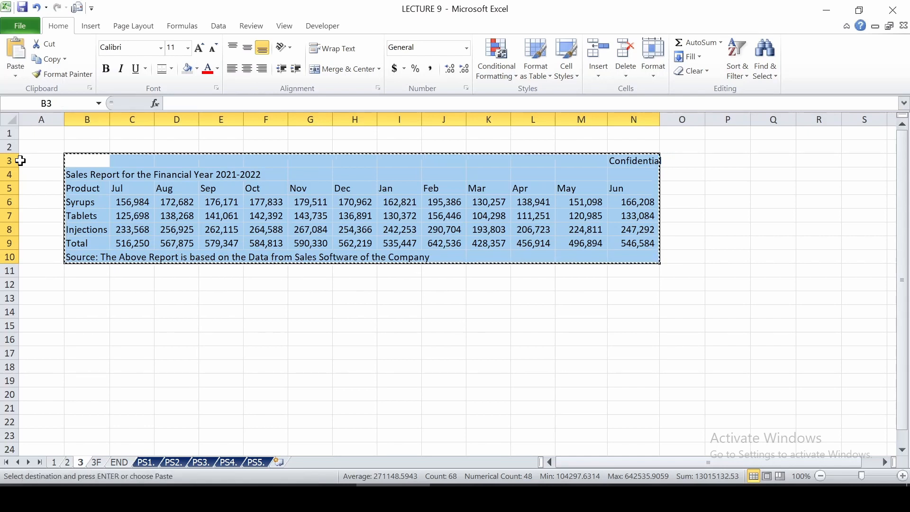
Step: Paste the copied report on sheet 3F below the formatted one, starting at cell B13
key(ctrl+Page_Down)
key(Down)
key(Down)
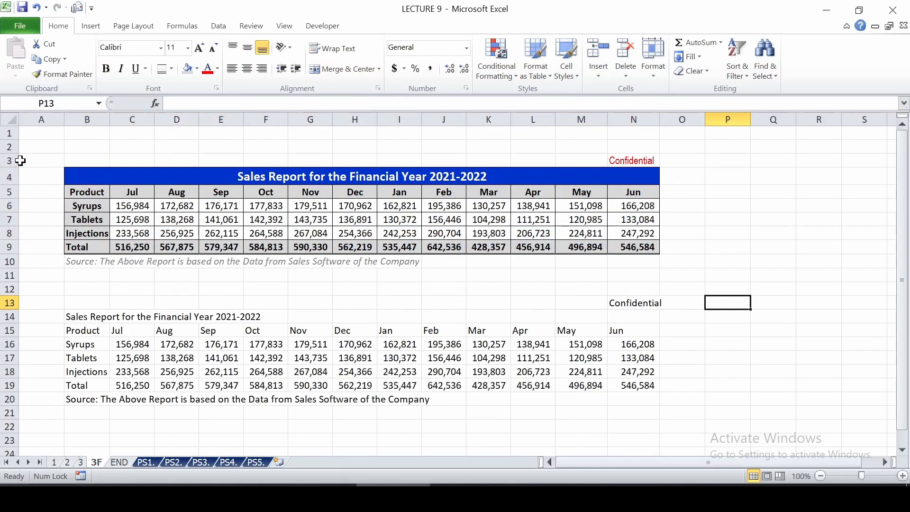